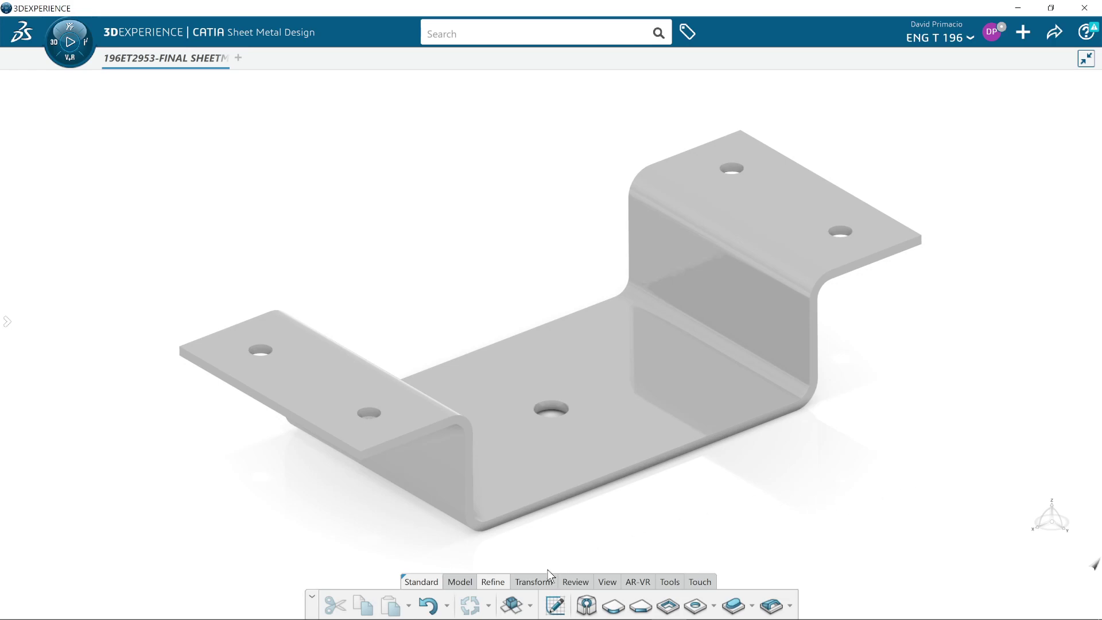
# - Preview the bracket unfolded into a flat plate, then fold it back
pyautogui.click(531, 608)
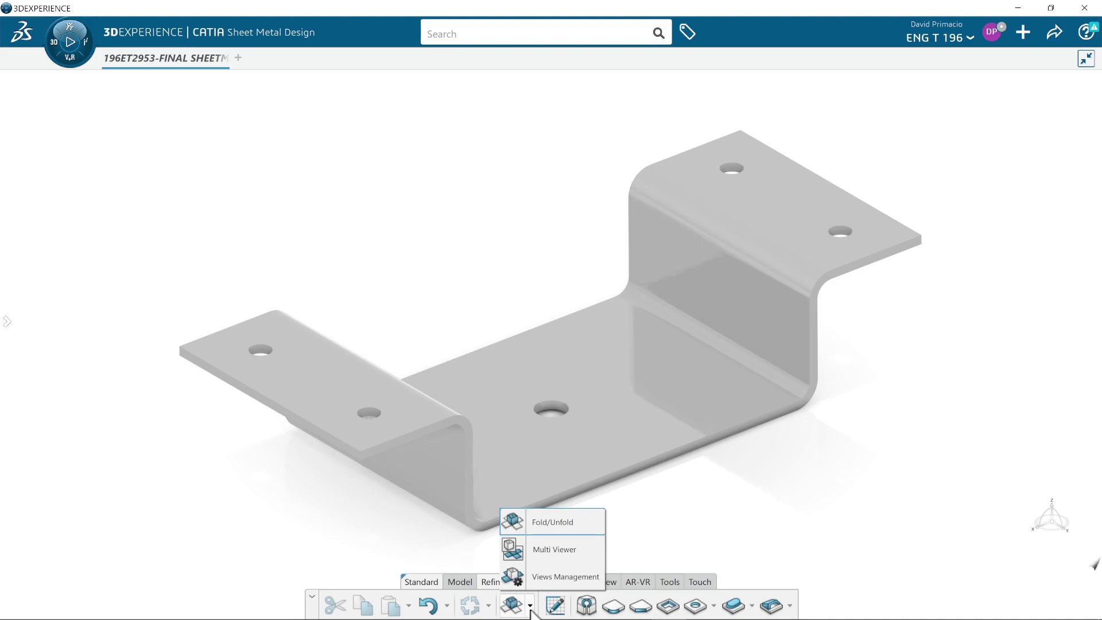
pyautogui.click(560, 529)
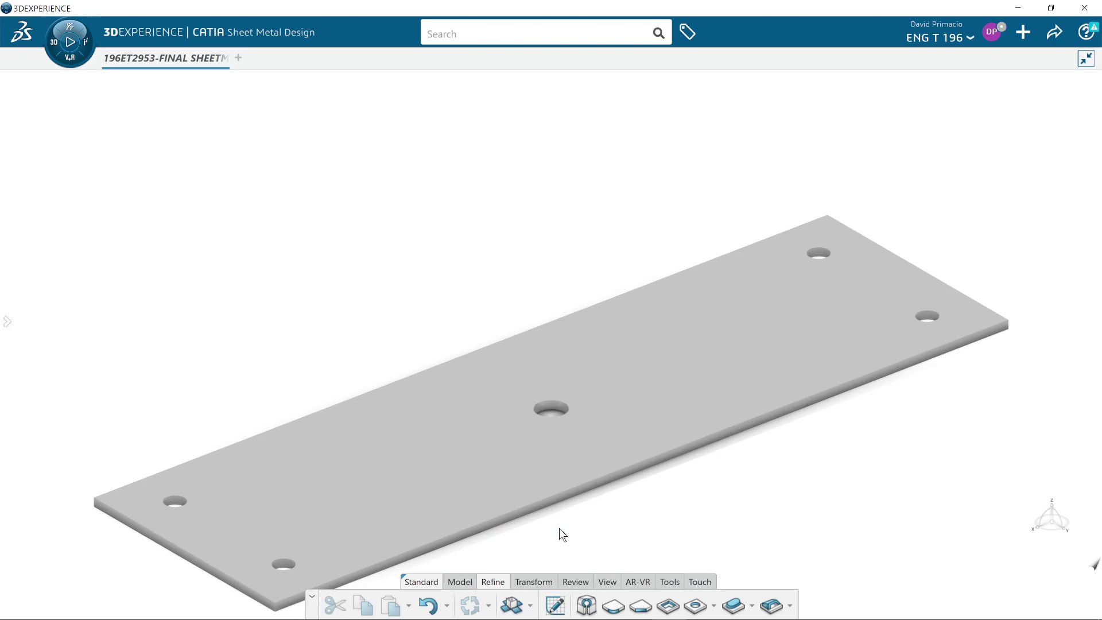
pyautogui.moveTo(637, 529); pyautogui.dragTo(635, 494, button='middle')
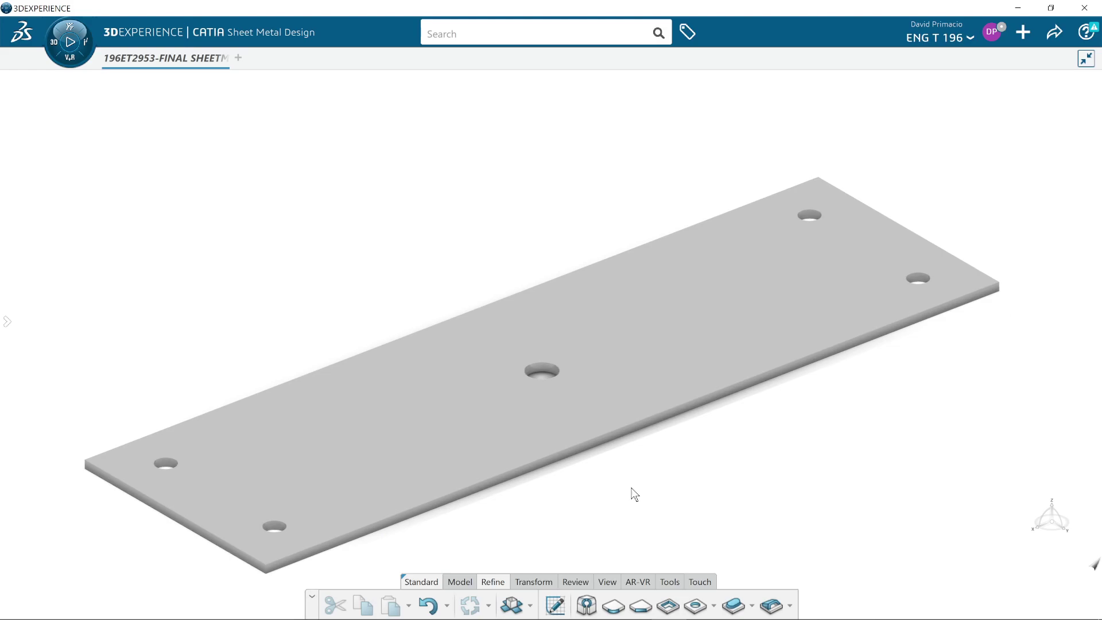
pyautogui.click(513, 604)
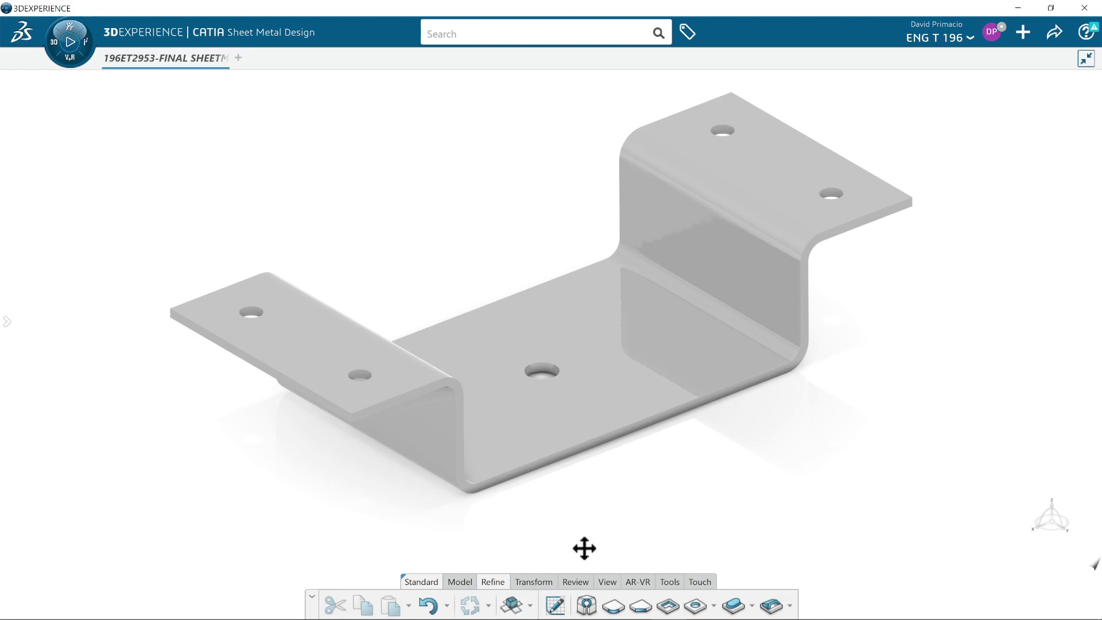
# - Start a new Drafting drawing and place a front view based on the bracket's base face
pyautogui.click(239, 58)
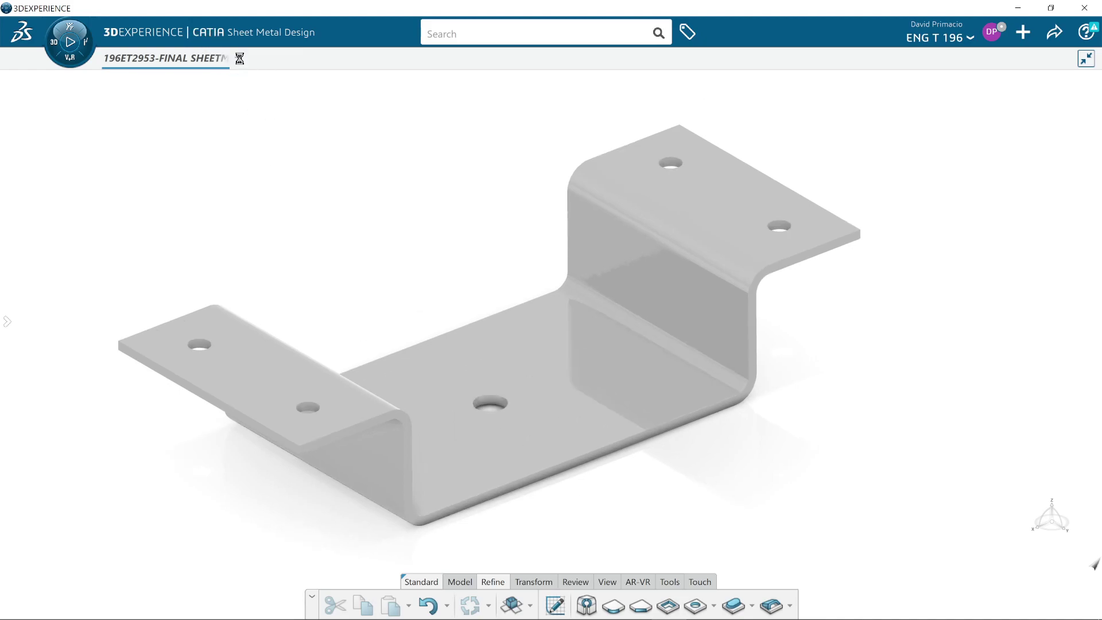
pyautogui.click(55, 46)
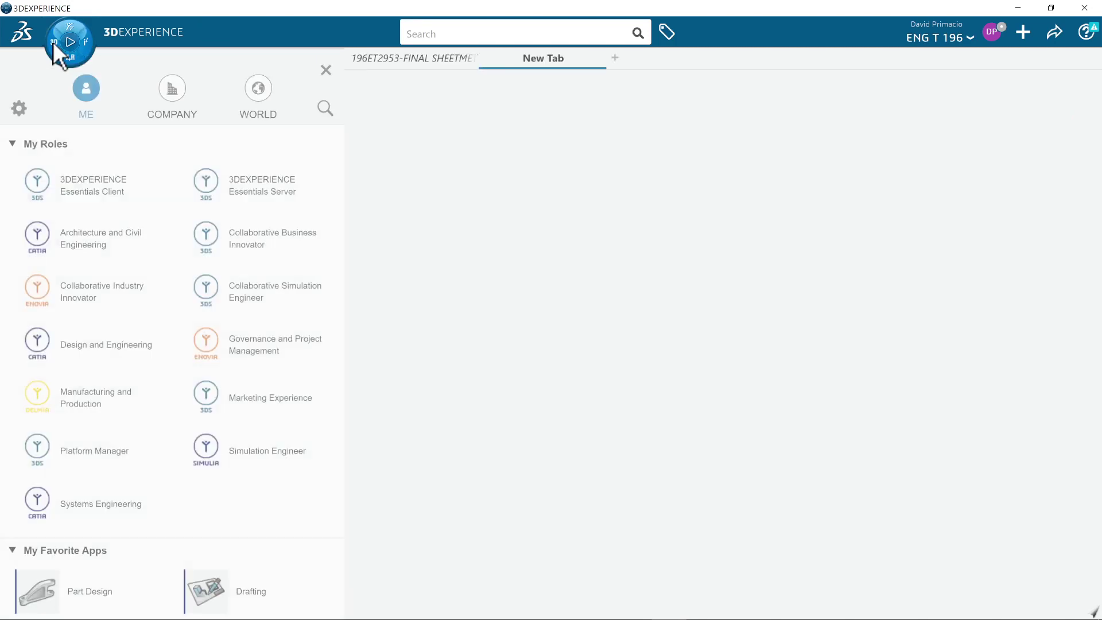
pyautogui.click(208, 591)
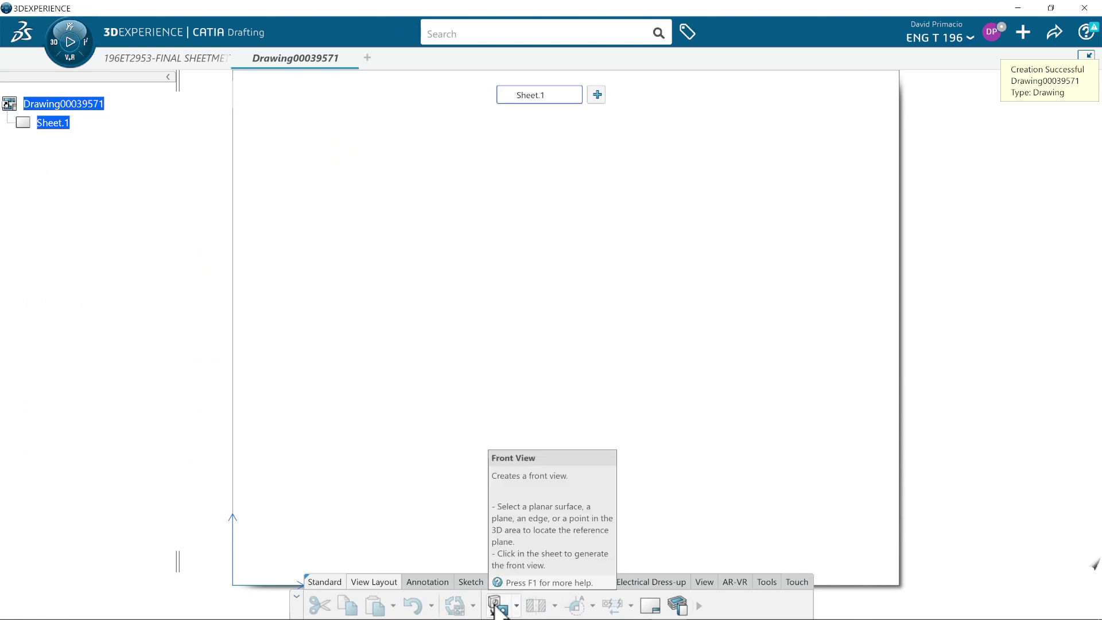
pyautogui.click(497, 609)
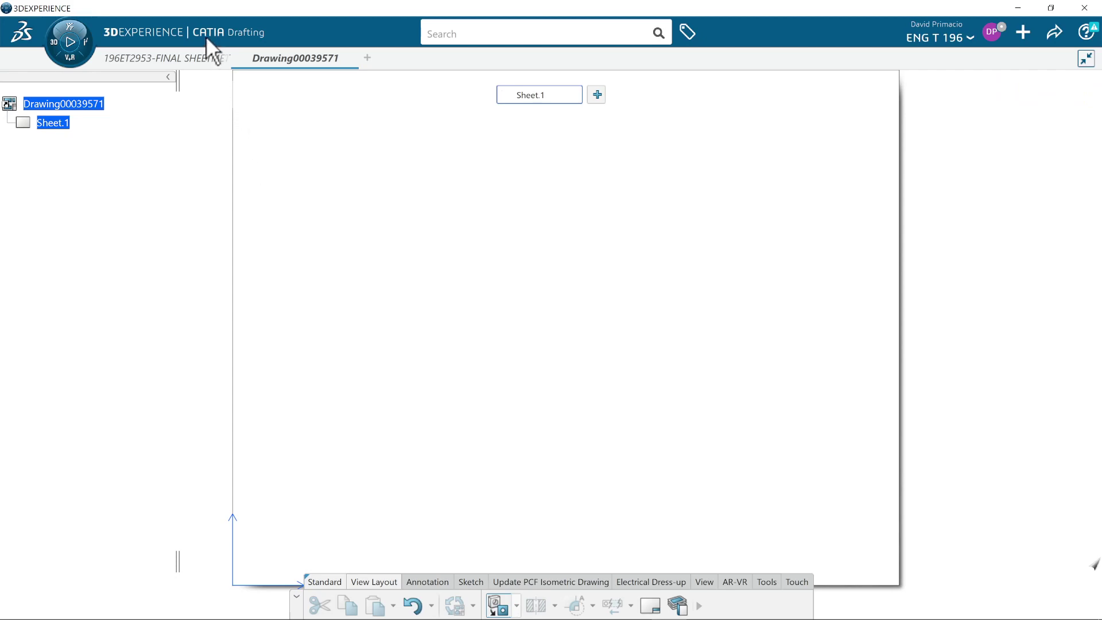
pyautogui.click(180, 57)
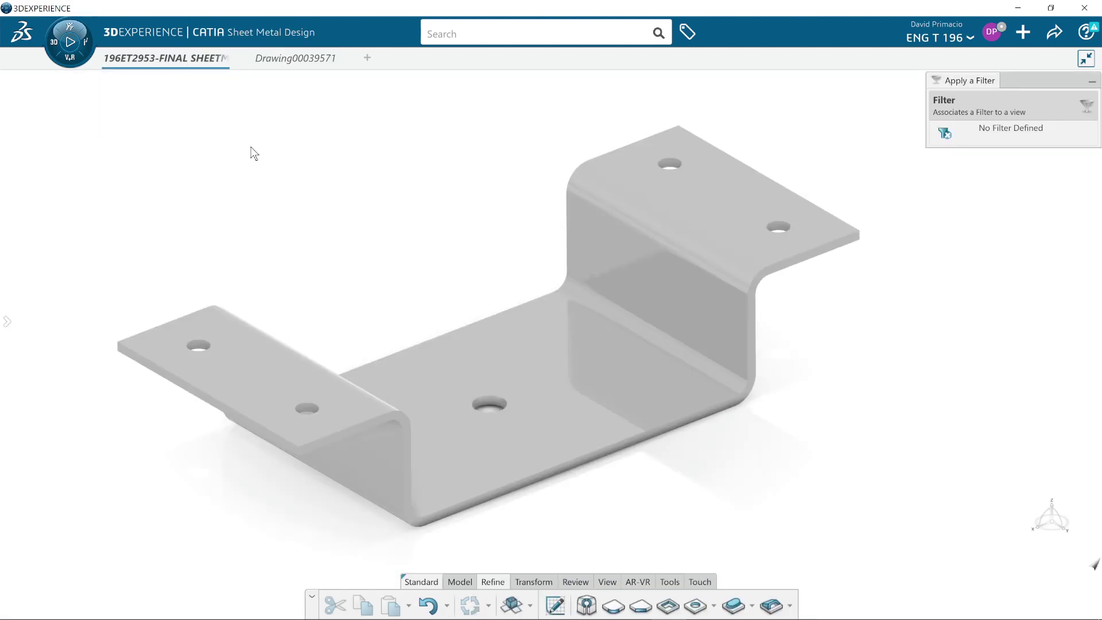
pyautogui.click(642, 439)
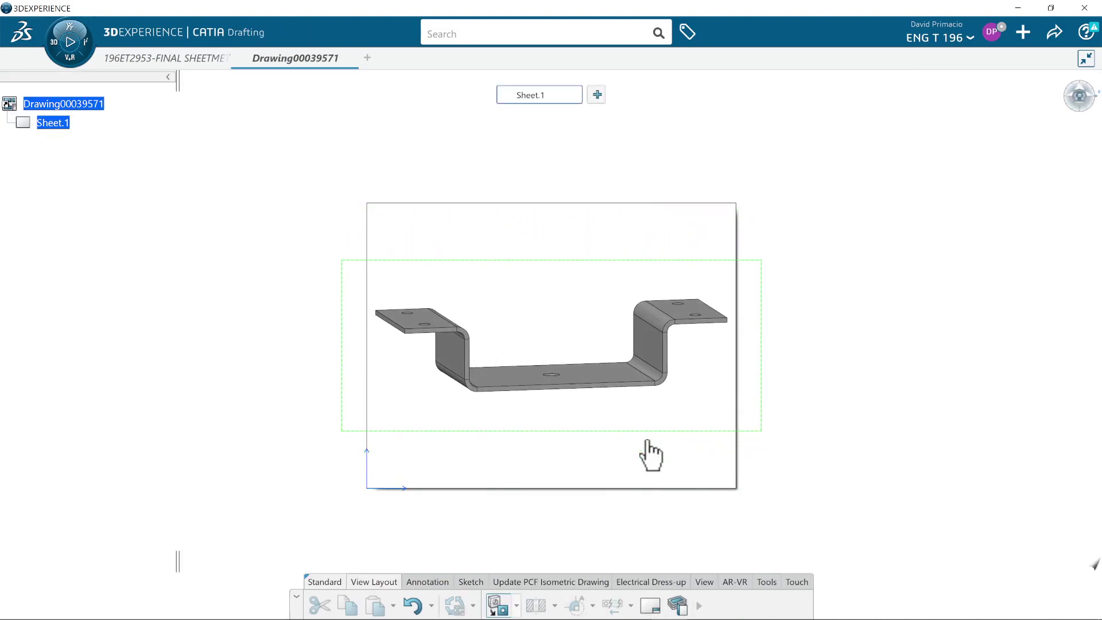
pyautogui.click(668, 399)
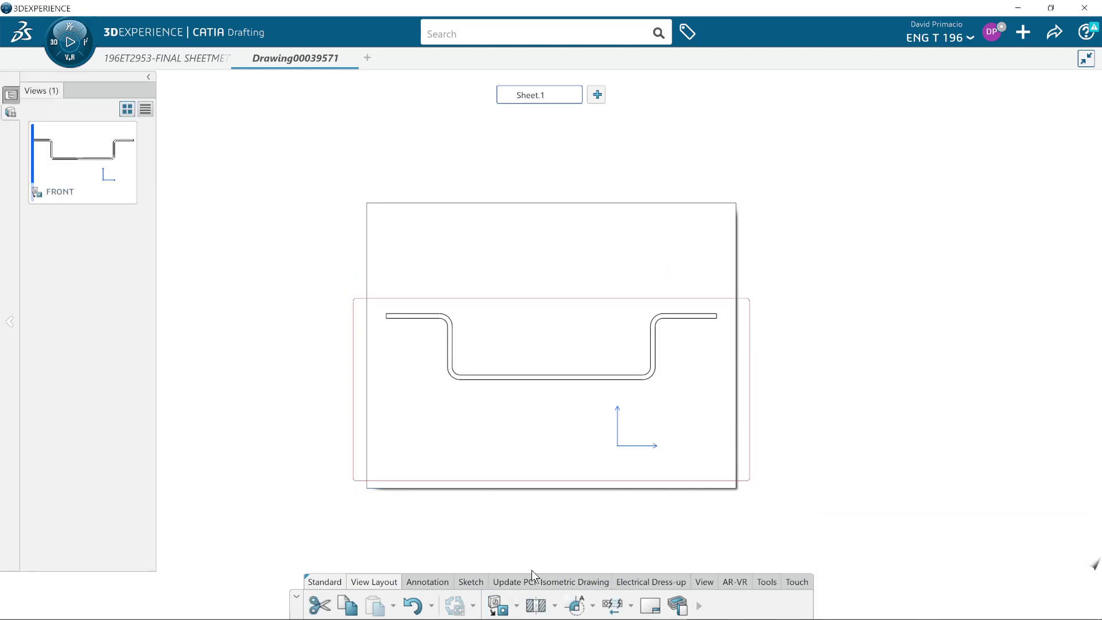
# - Add a projected TOP view above the front view
pyautogui.click(516, 605)
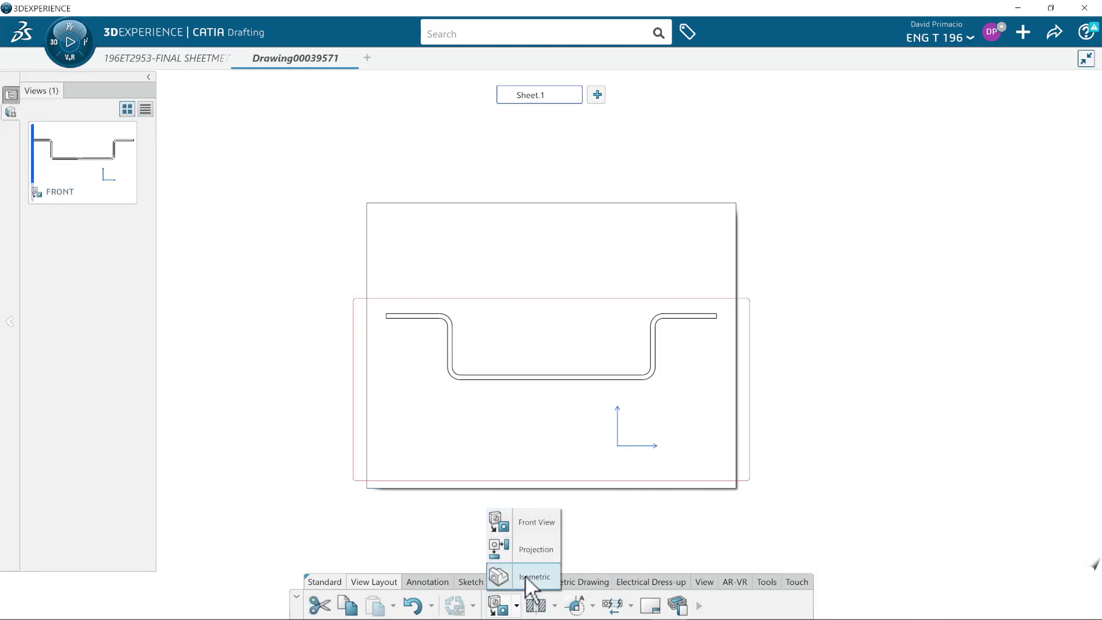
pyautogui.click(533, 550)
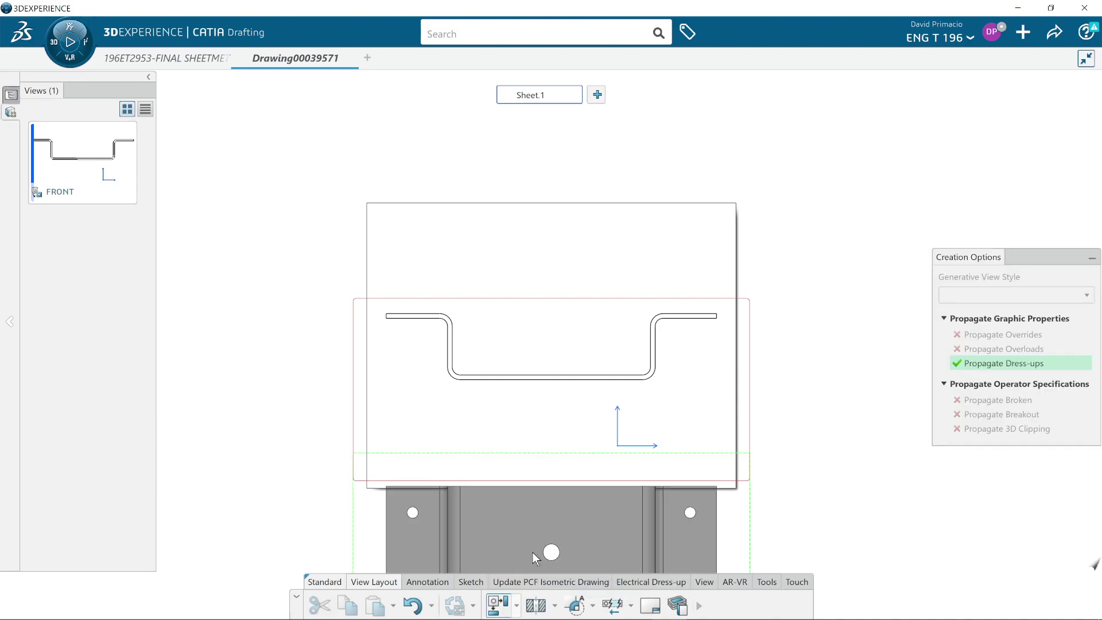
pyautogui.click(515, 168)
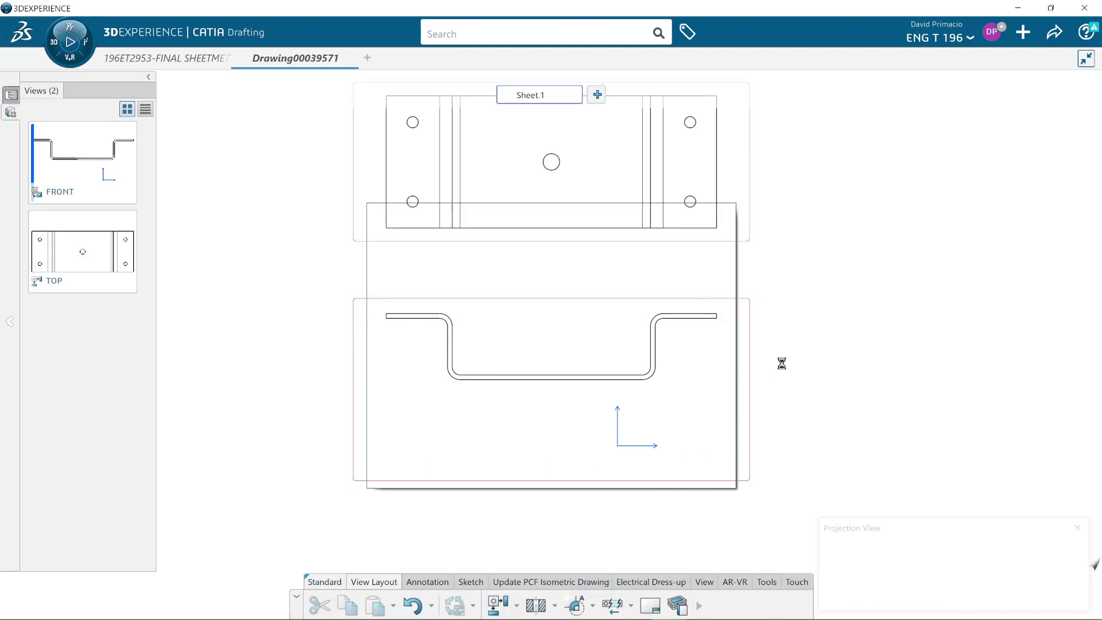
pyautogui.moveTo(802, 366)
pyautogui.mouseDown(button='middle')
pyautogui.moveTo(842, 295)
pyautogui.moveTo(886, 404)
pyautogui.moveTo(873, 408)
pyautogui.moveTo(814, 367)
pyautogui.moveTo(814, 353)
pyautogui.mouseUp(button='middle')
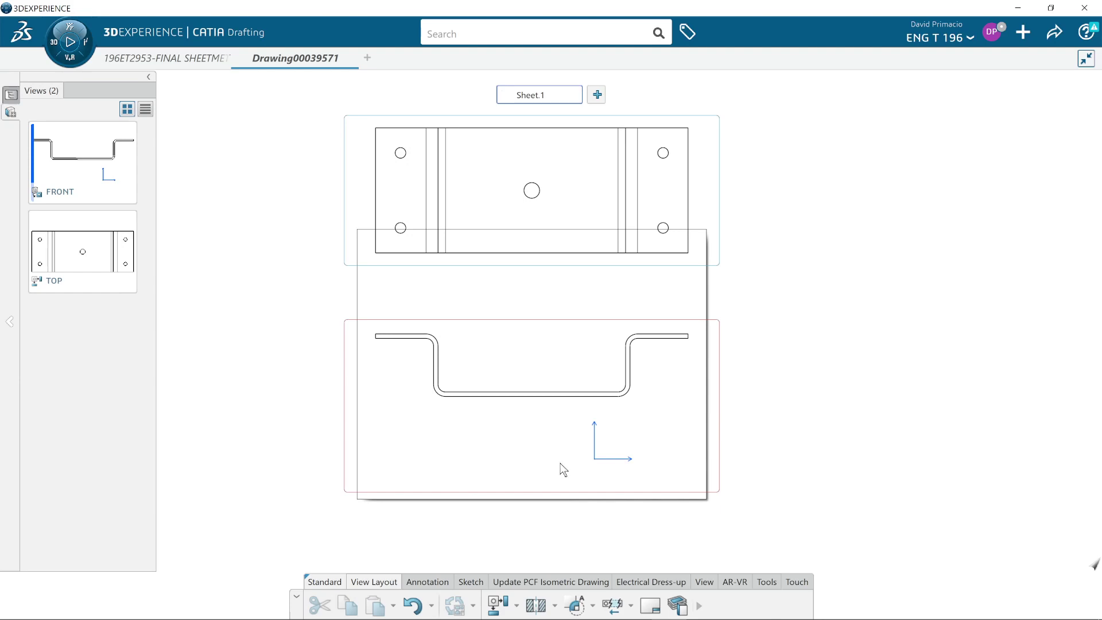
pyautogui.moveTo(539, 462)
pyautogui.mouseDown(button='middle')
pyautogui.moveTo(573, 484)
pyautogui.moveTo(562, 471)
pyautogui.mouseUp(button='middle')
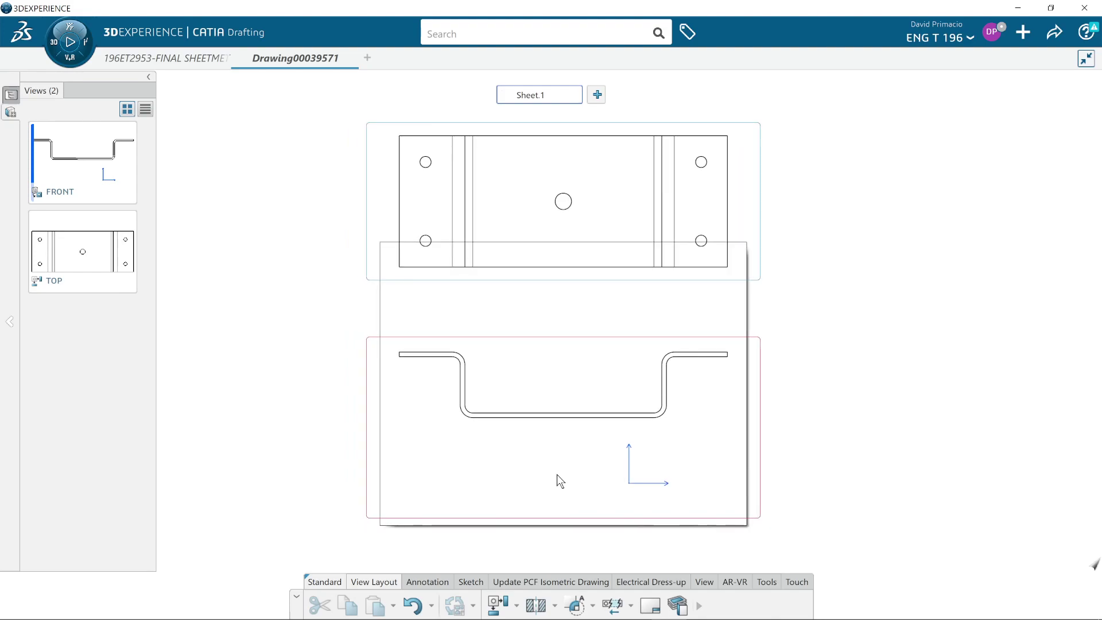
# - Delete the FRONT and TOP views via the specification tree
pyautogui.click(11, 112)
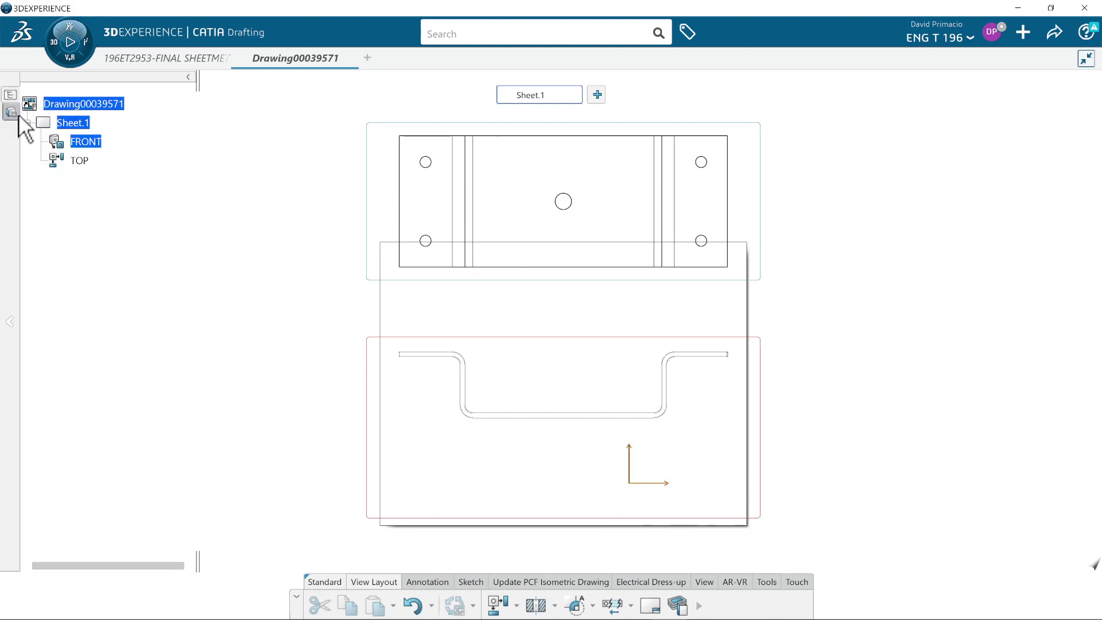
pyautogui.click(93, 144)
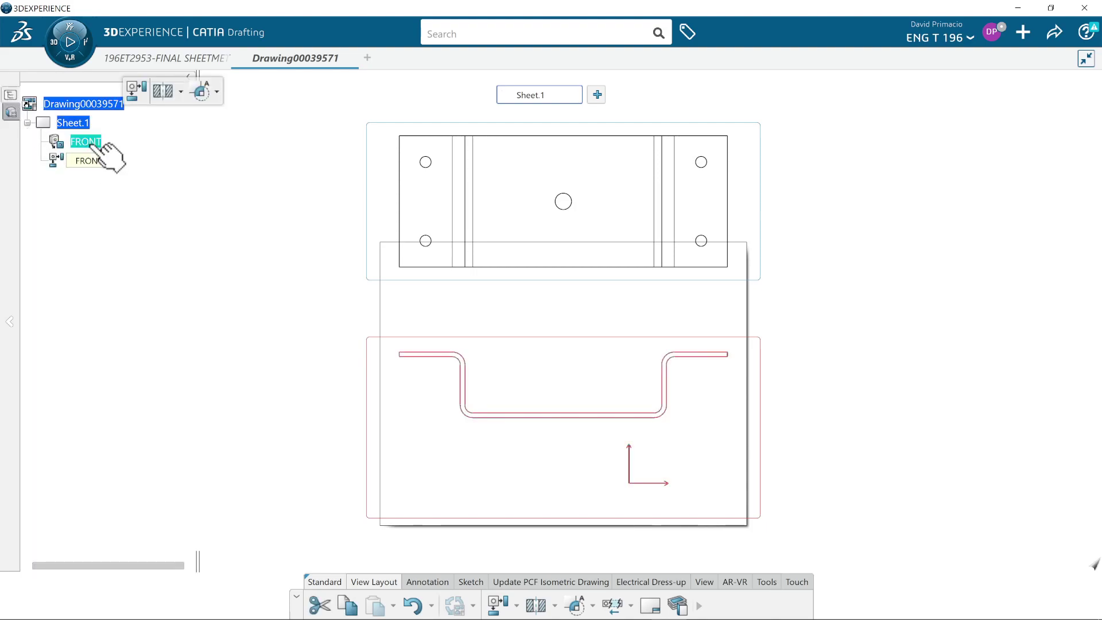
pyautogui.keyDown('ctrl'); pyautogui.click(94, 165); pyautogui.keyUp('ctrl')
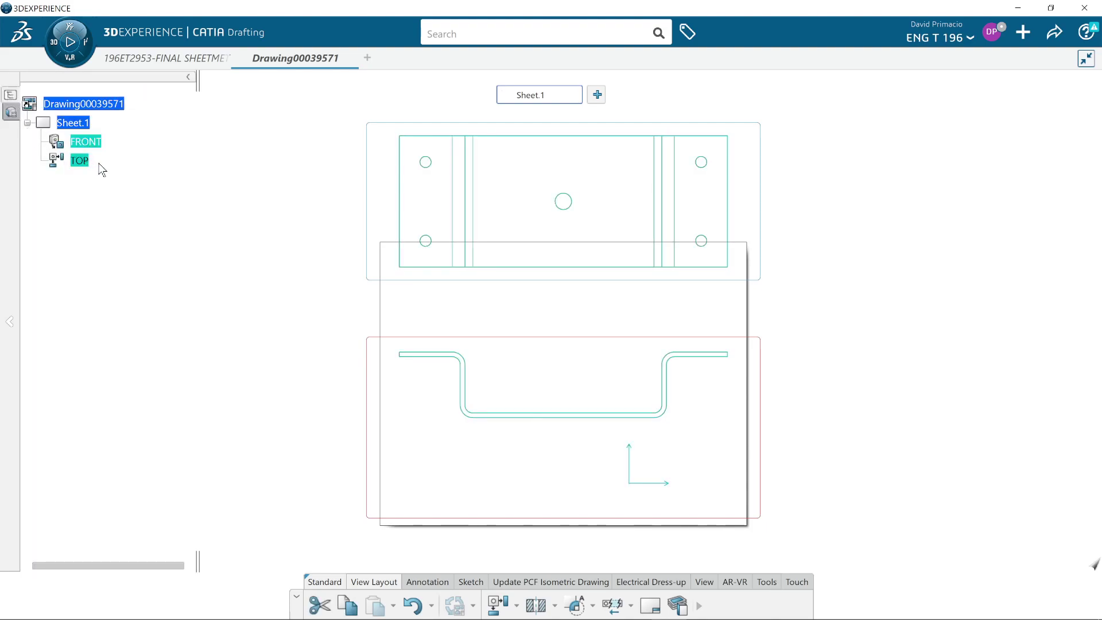
pyautogui.press('Delete')
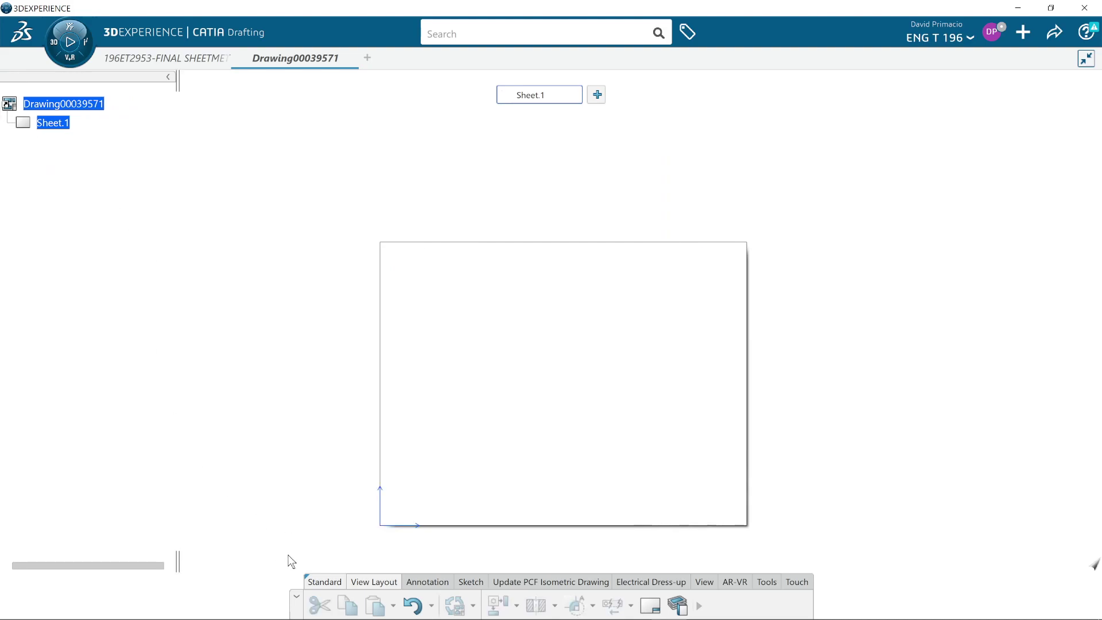
# - Unfold the bracket in its part tab, then return to Drawing00039571
pyautogui.click(177, 58)
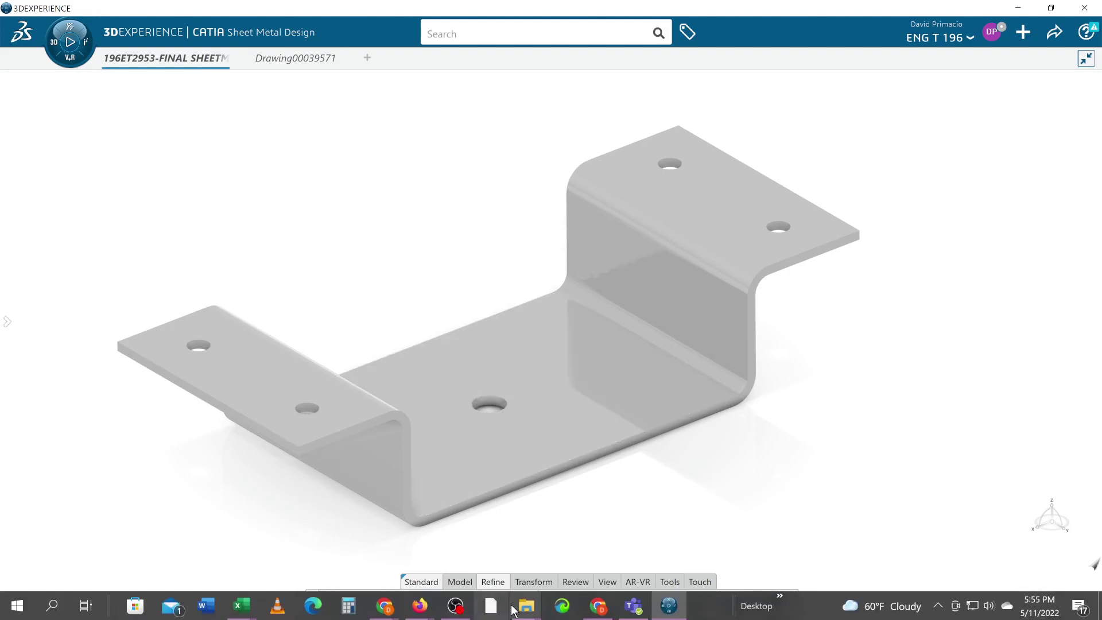
pyautogui.click(513, 606)
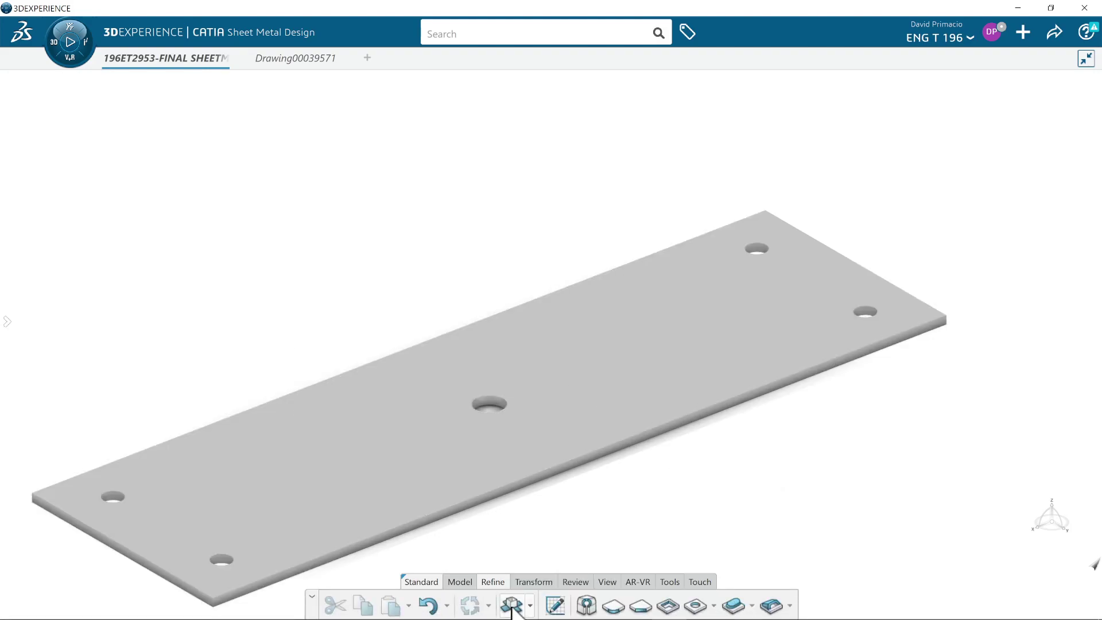
pyautogui.click(276, 62)
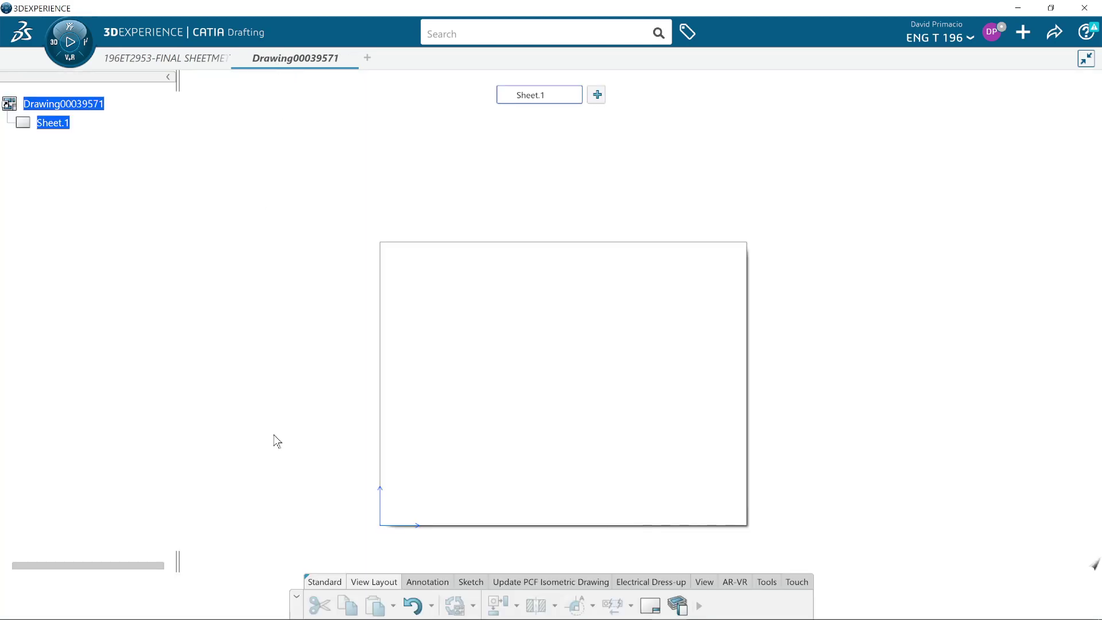
# - Set Sheet.1 to D ANSI landscape with the Drawing Titleblock Sample 2 frame and title block
pyautogui.click(650, 606)
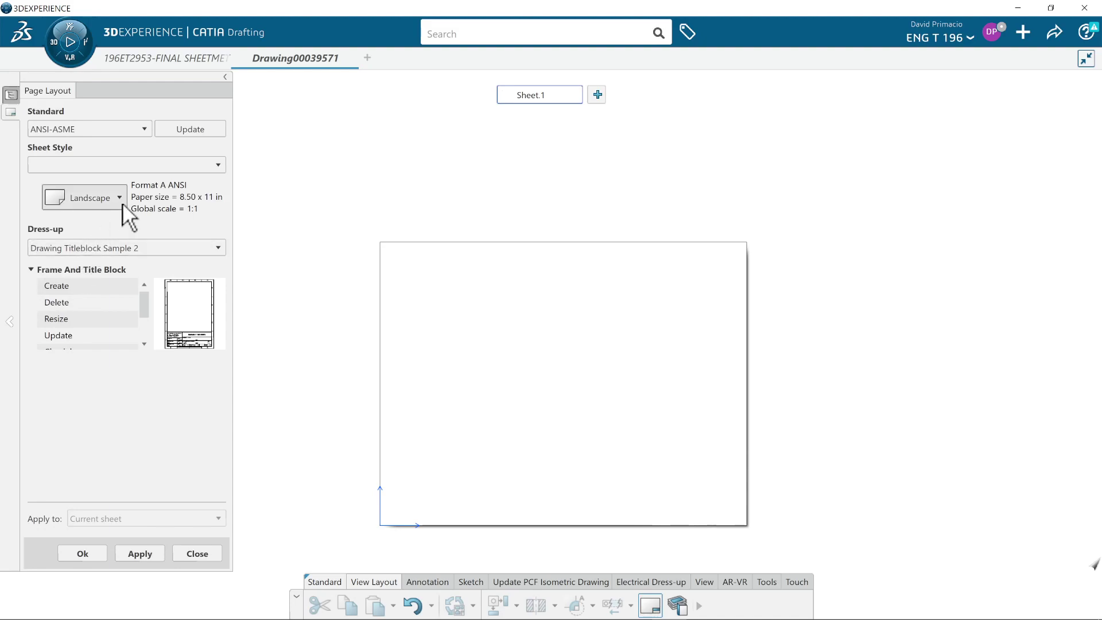
pyautogui.click(132, 164)
pyautogui.click(125, 223)
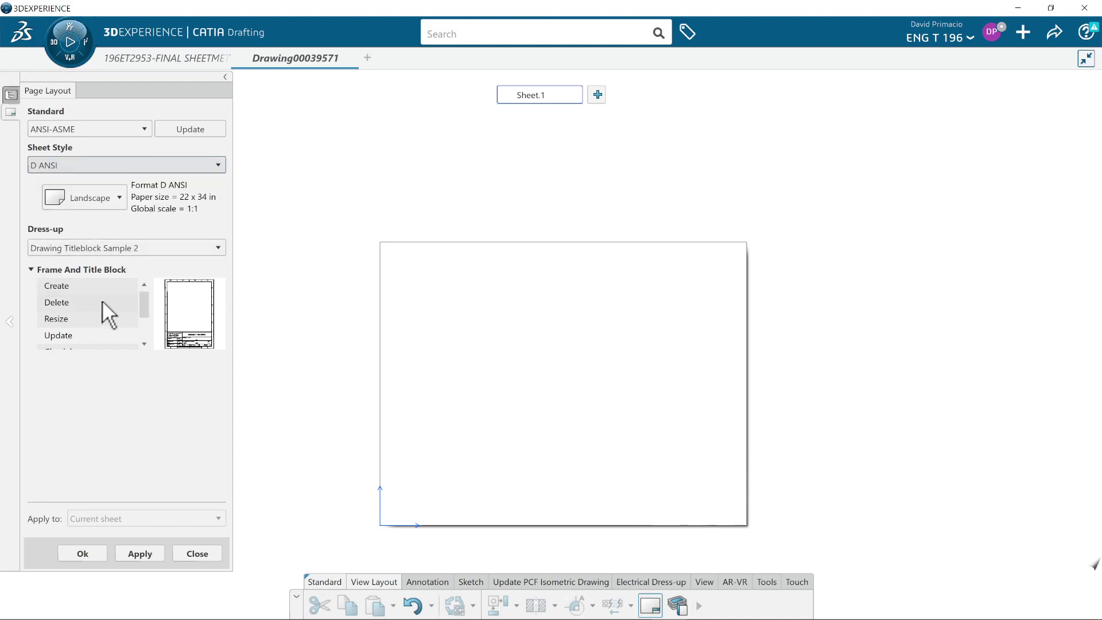
pyautogui.click(96, 286)
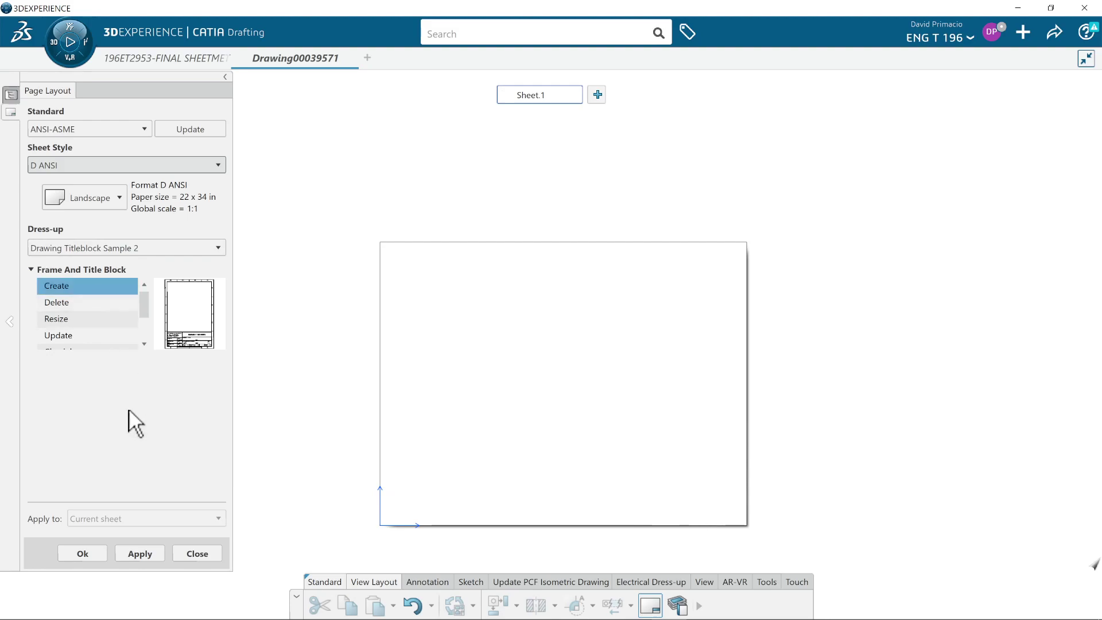
pyautogui.click(145, 550)
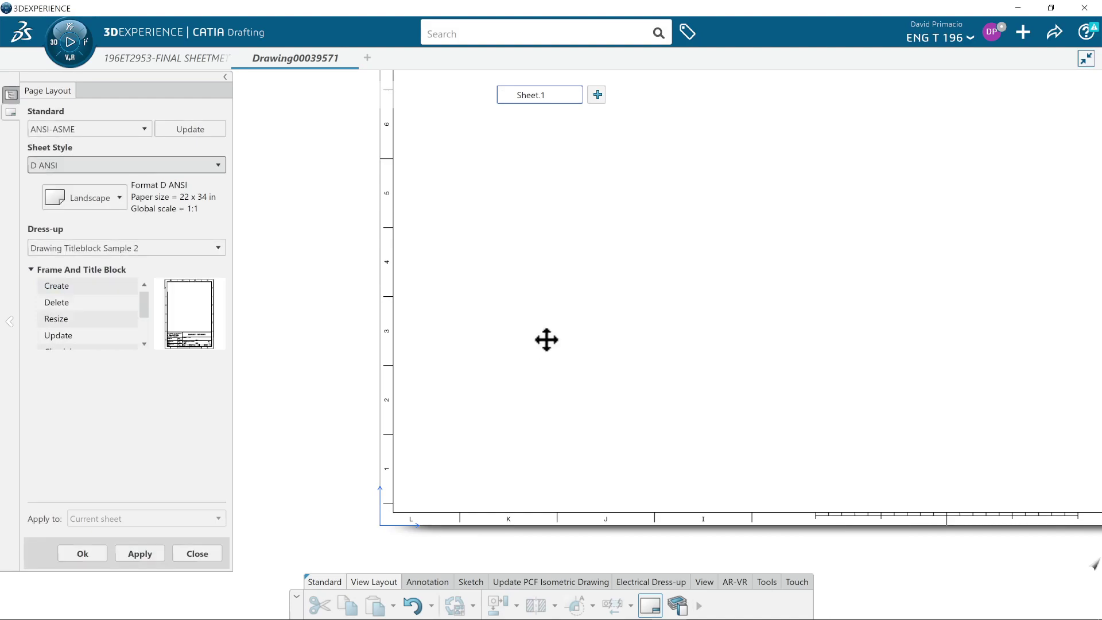
pyautogui.scroll(-5, 566, 394)
pyautogui.scroll(2, 628, 342)
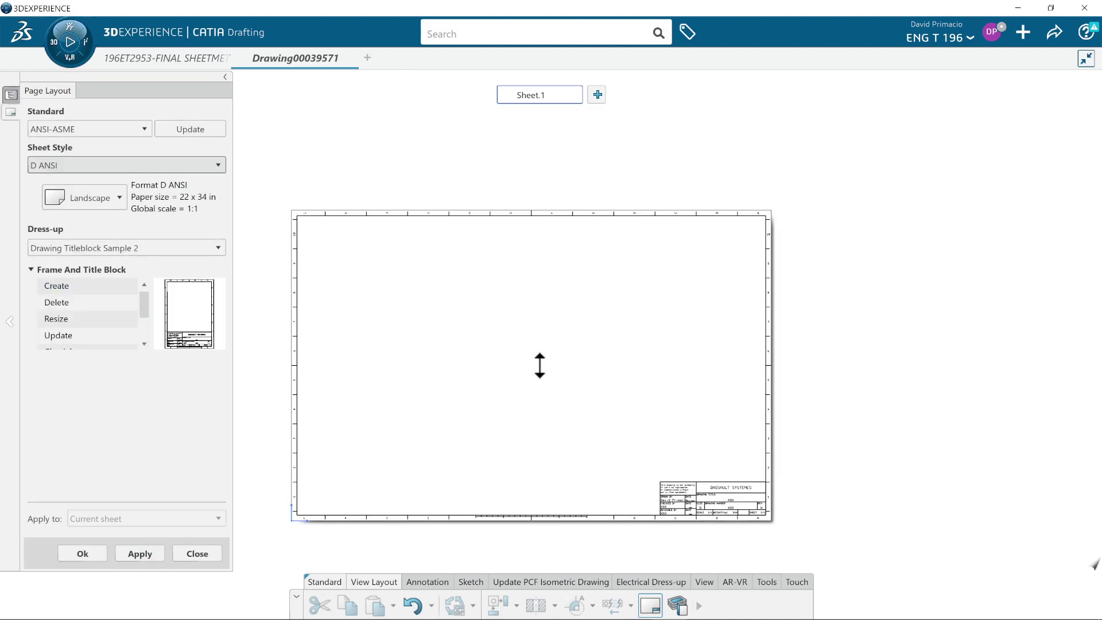
pyautogui.moveTo(540, 366); pyautogui.dragTo(663, 286, button='middle')
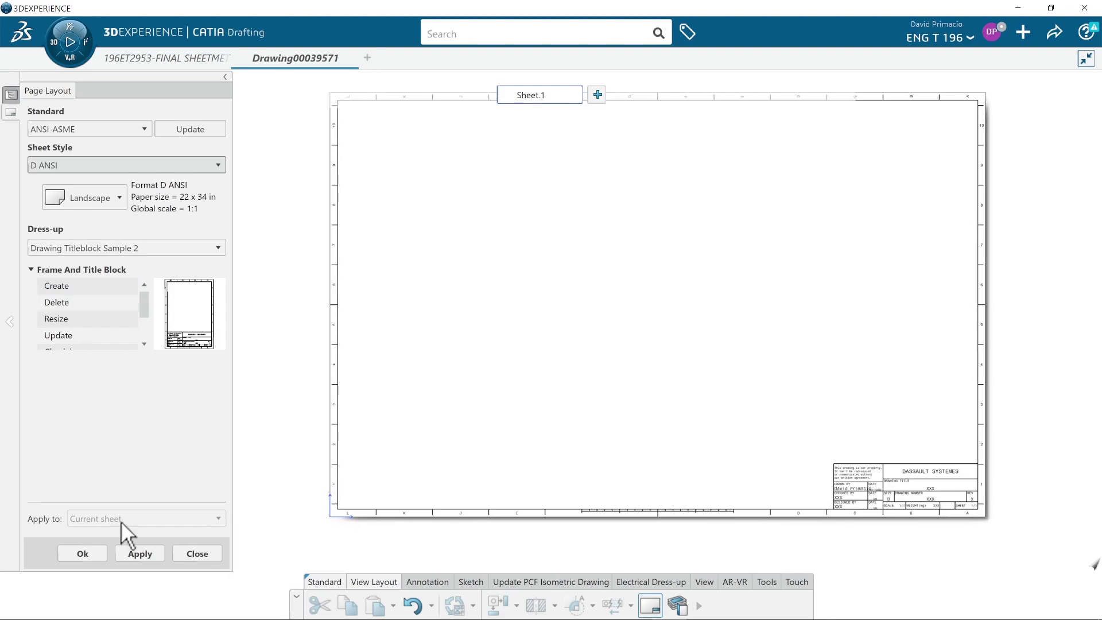
pyautogui.click(82, 553)
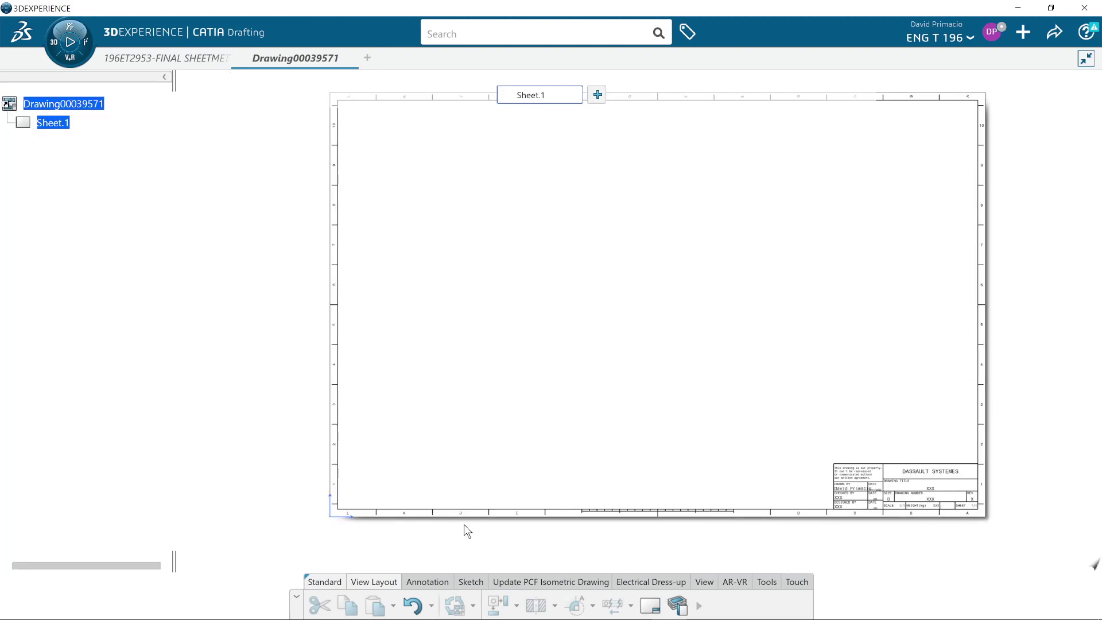
# - Recentre the empty D-size sheet and select it
pyautogui.moveTo(463, 526)
pyautogui.mouseDown(button='middle')
pyautogui.moveTo(453, 541)
pyautogui.moveTo(431, 539)
pyautogui.moveTo(436, 549)
pyautogui.moveTo(433, 539)
pyautogui.mouseUp(button='middle')
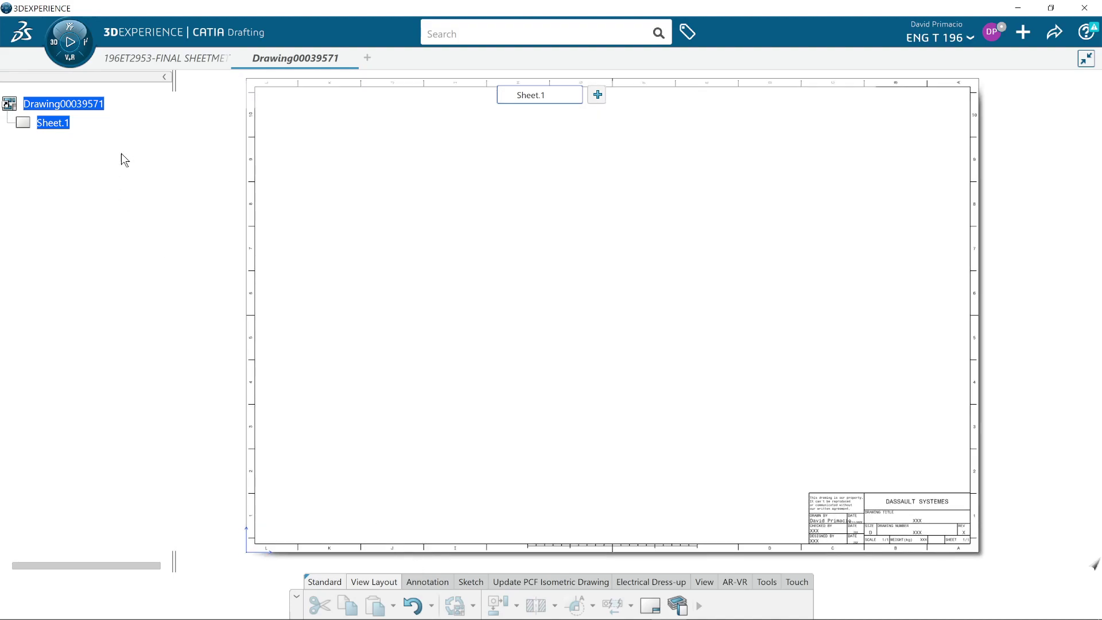
pyautogui.click(153, 51)
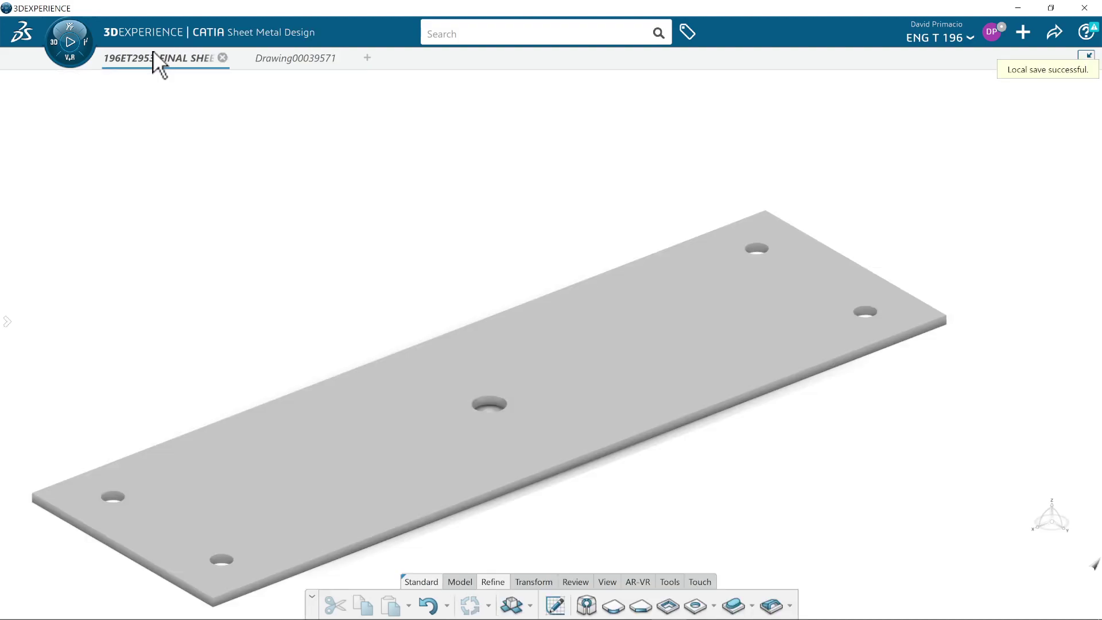
pyautogui.click(275, 55)
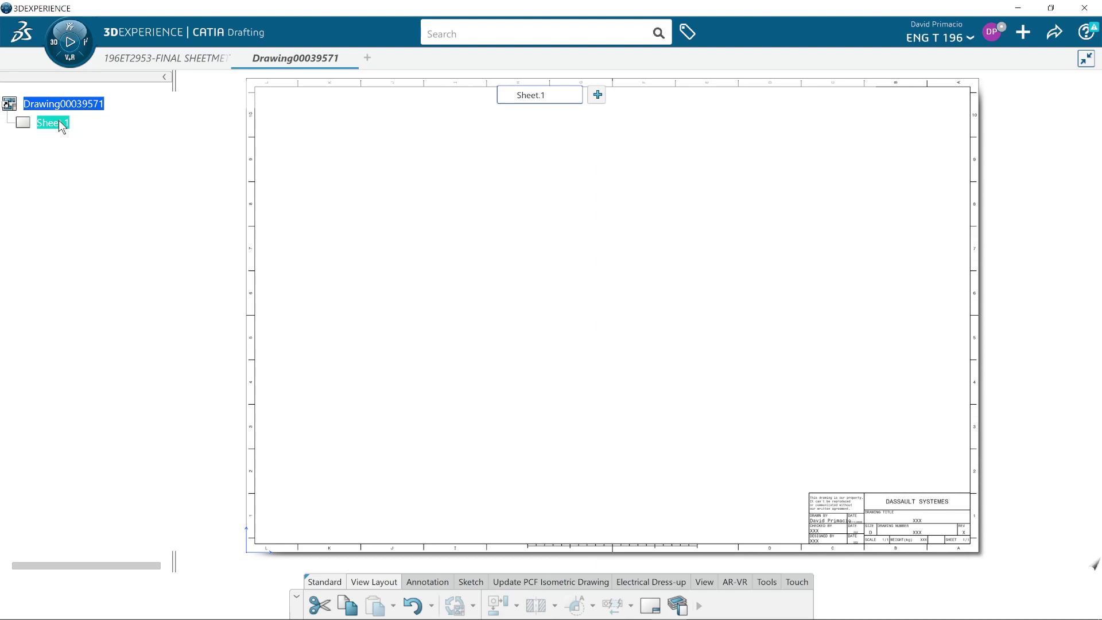
pyautogui.click(325, 310)
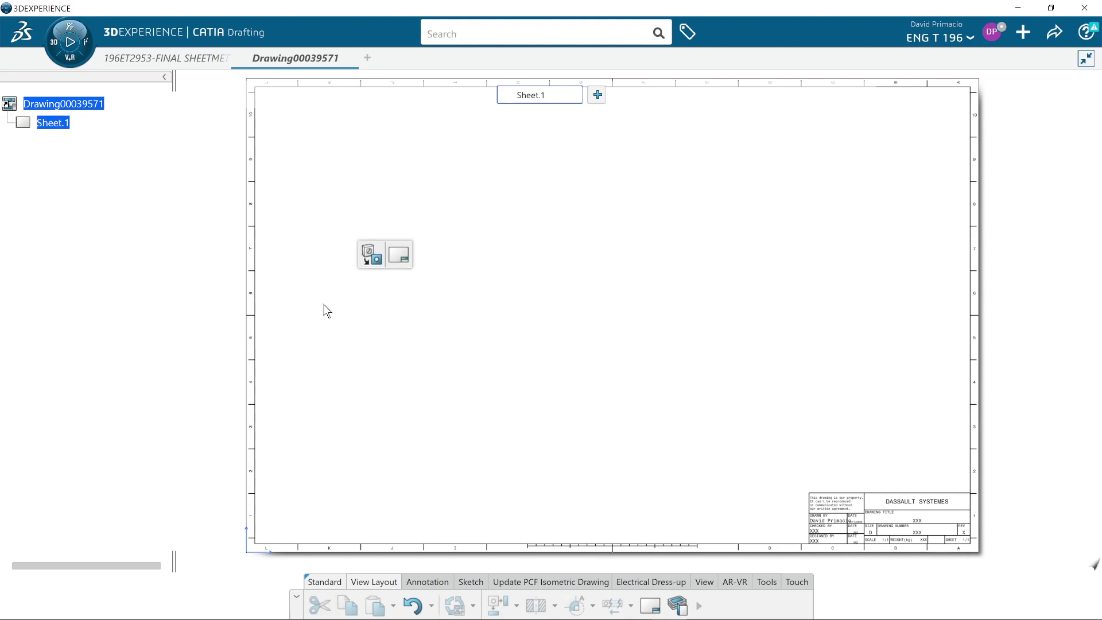
pyautogui.click(424, 400)
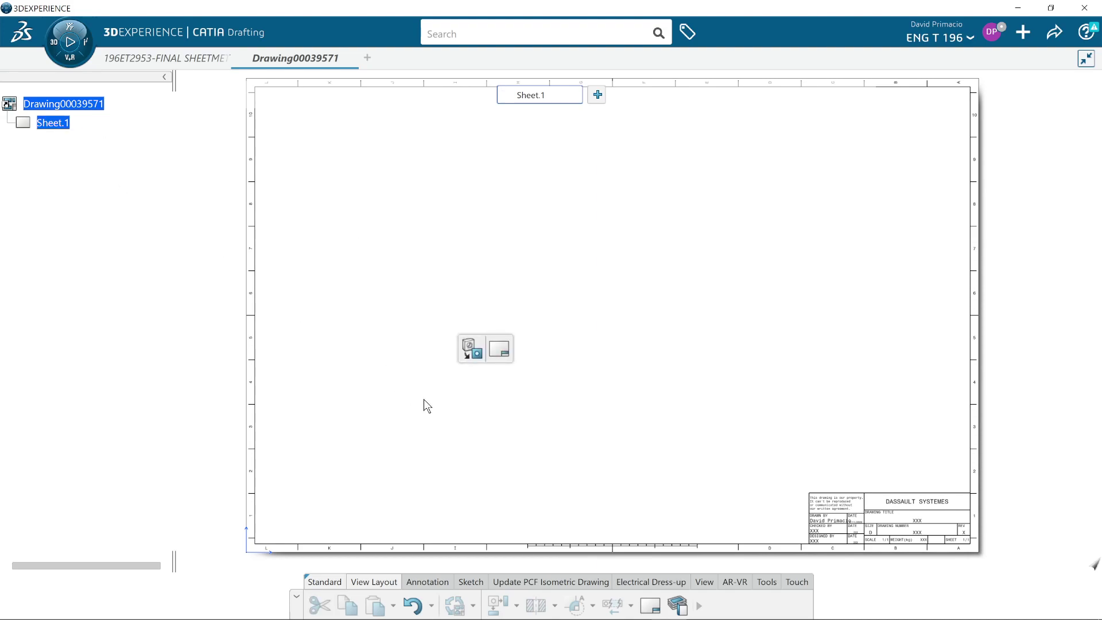
# - Create a front view from the unfolded plate's face and place it on the sheet
pyautogui.moveTo(509, 611)
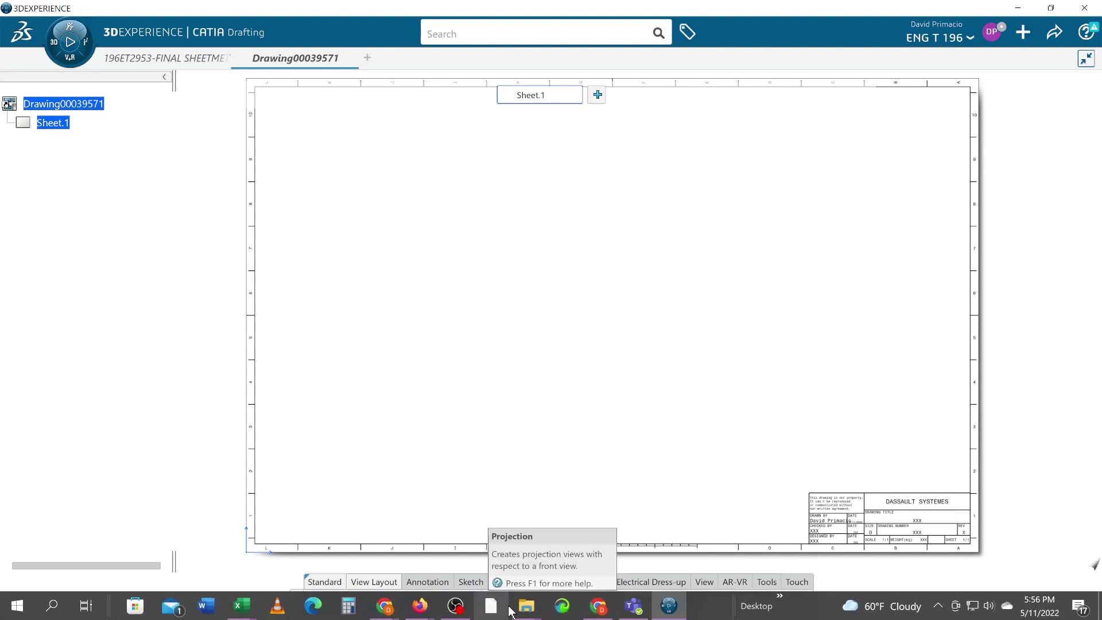
pyautogui.click(517, 605)
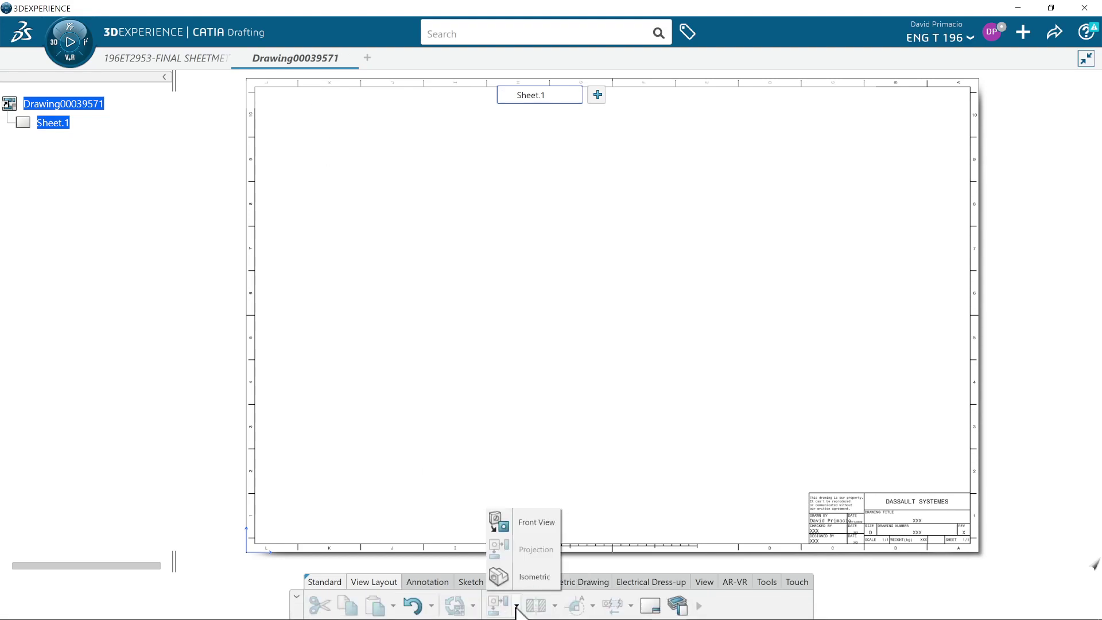
pyautogui.click(519, 530)
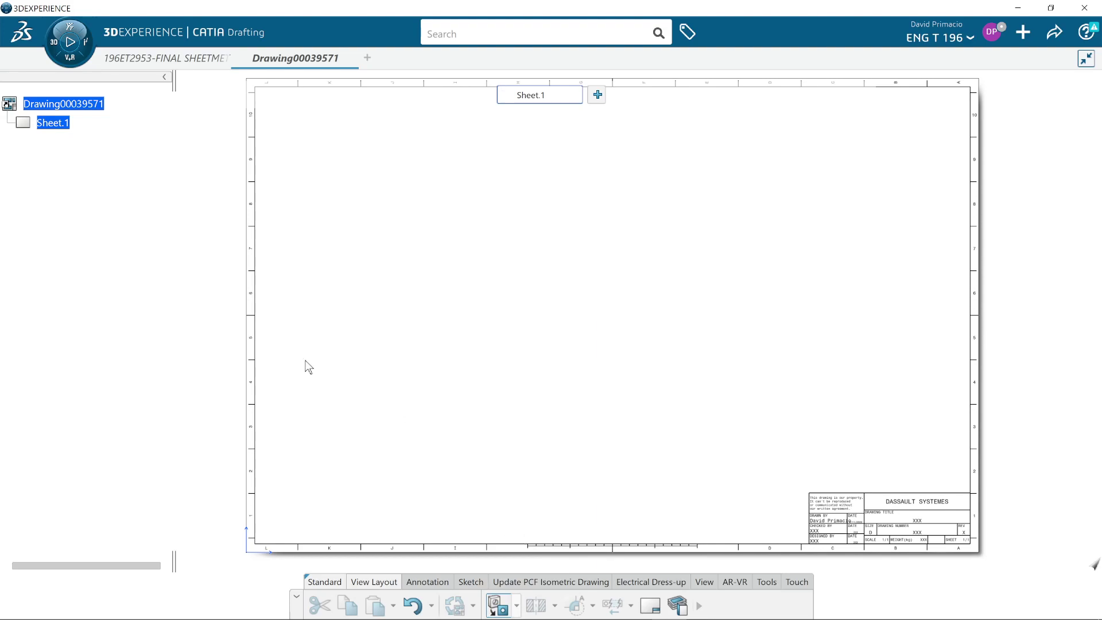
pyautogui.click(201, 60)
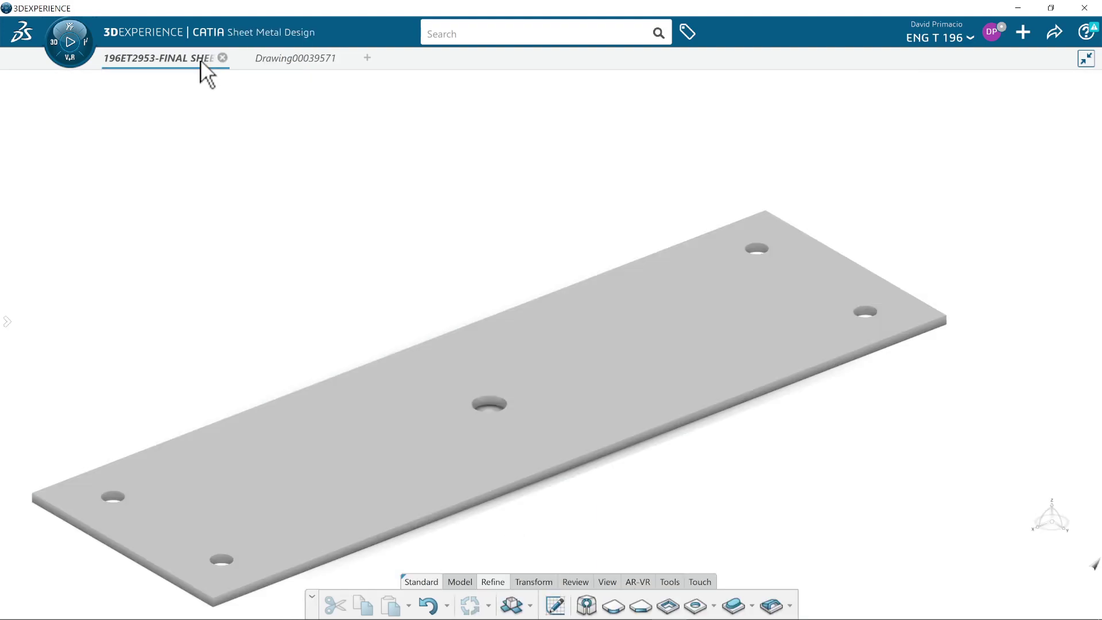
pyautogui.click(394, 477)
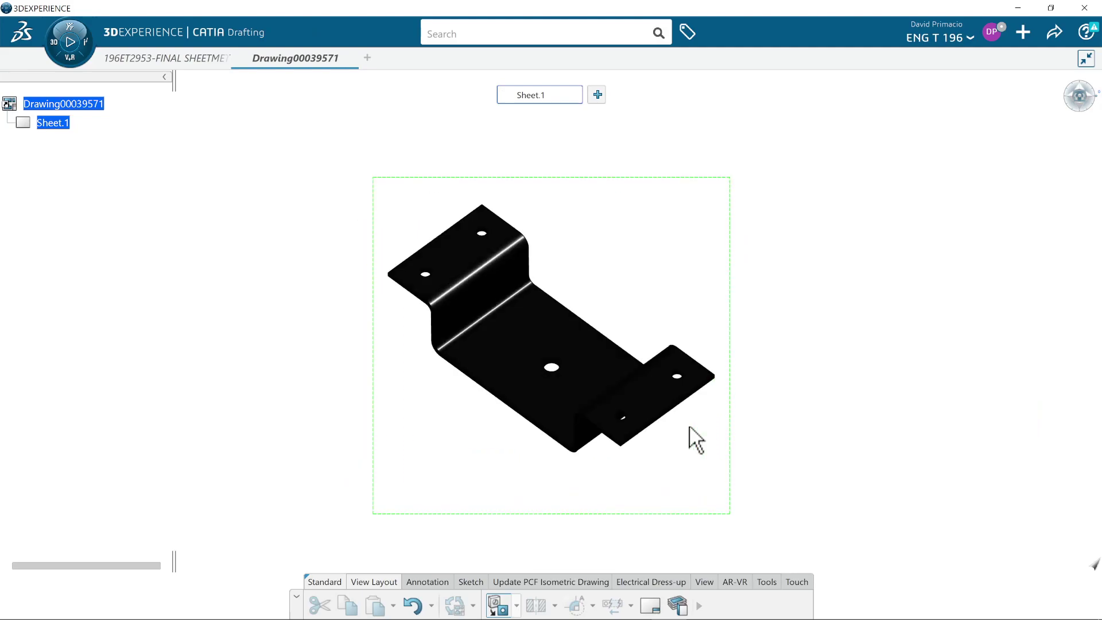
pyautogui.click(669, 442)
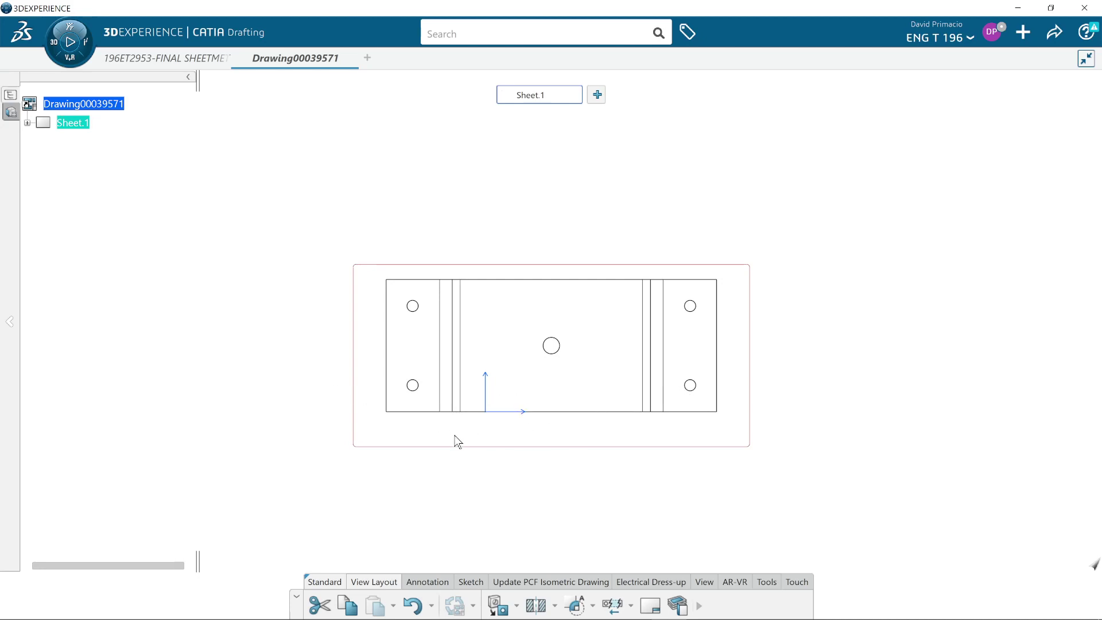
pyautogui.click(516, 602)
pyautogui.click(699, 605)
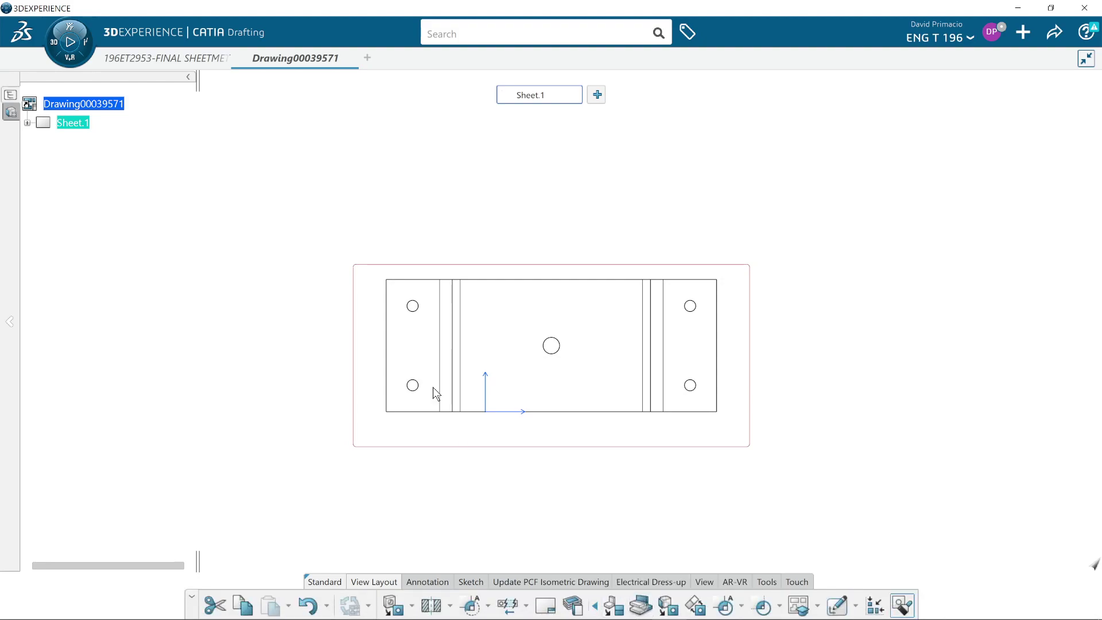
# - Fold the bracket back, then move its front view to the sheet's lower-left
pyautogui.click(157, 53)
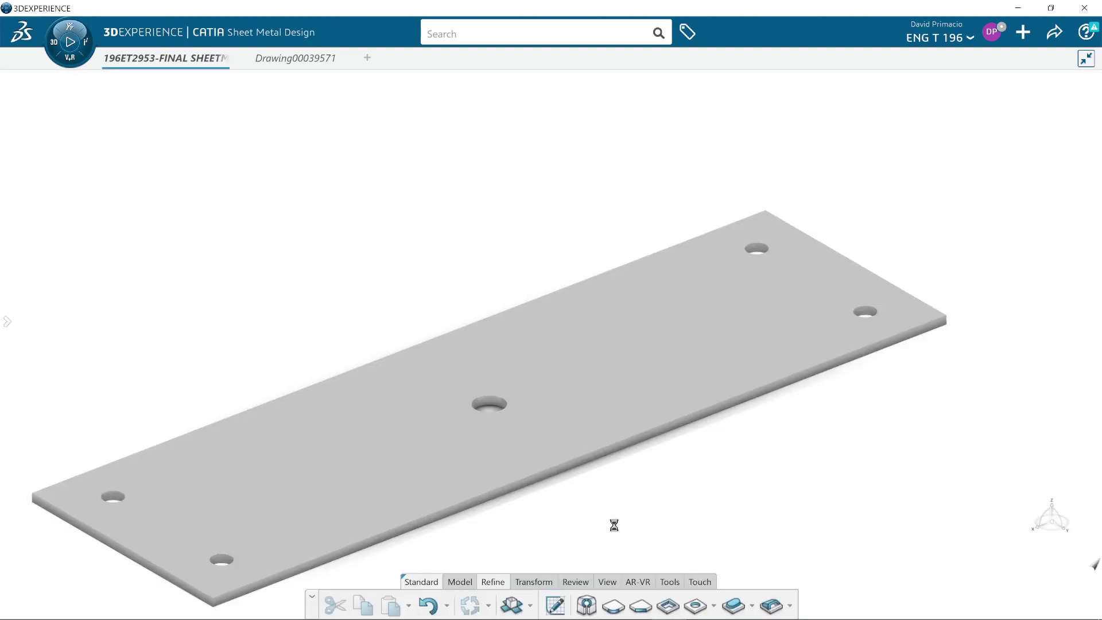
pyautogui.click(510, 604)
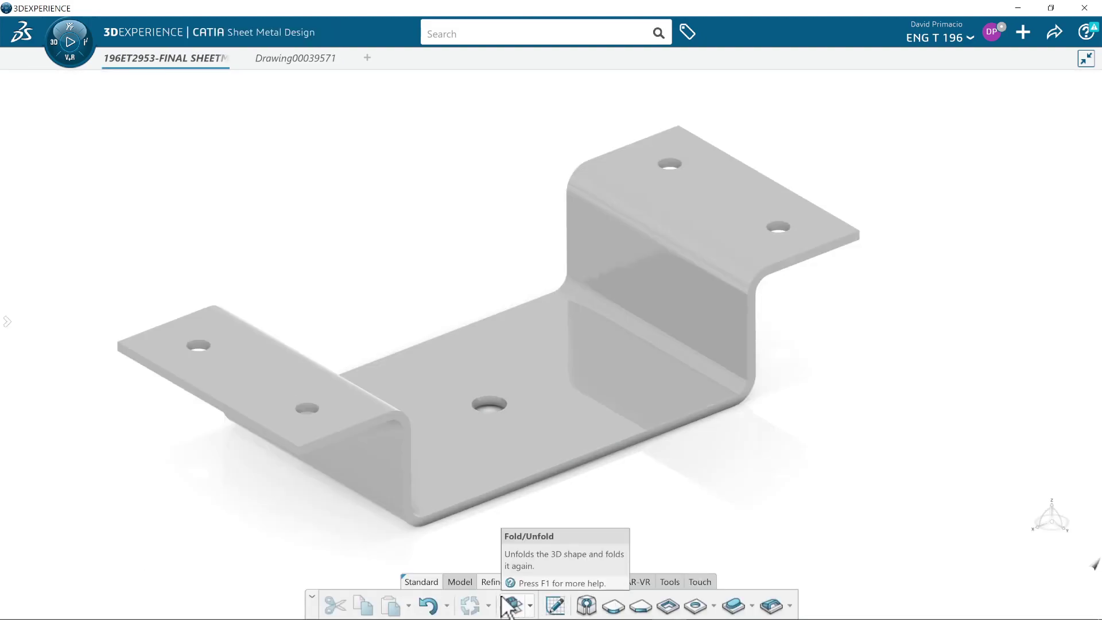
pyautogui.click(273, 60)
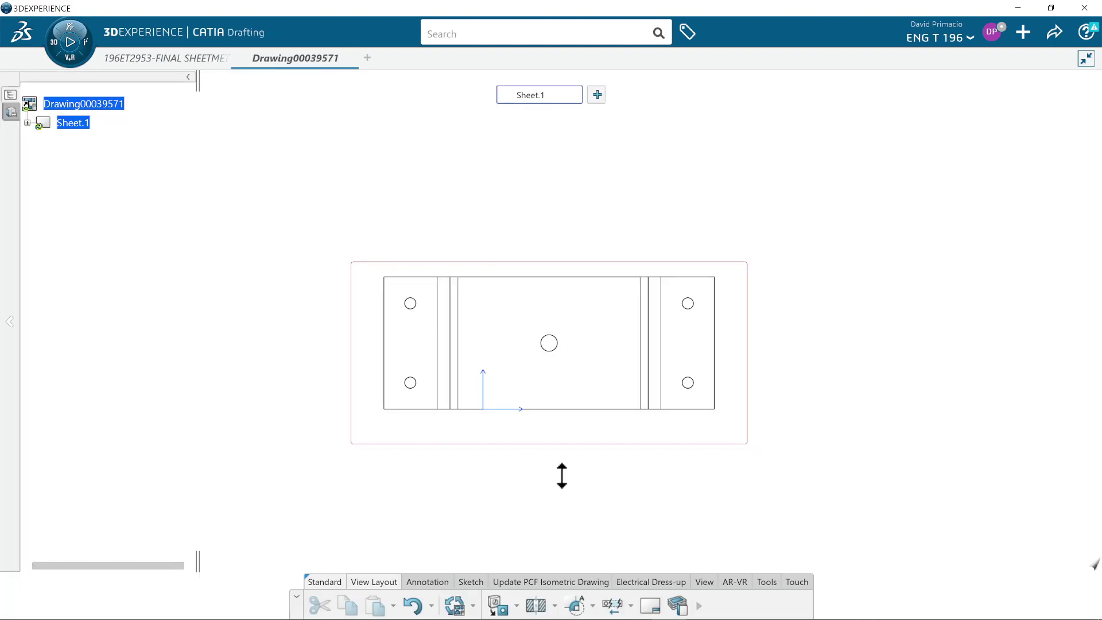
pyautogui.moveTo(563, 476)
pyautogui.mouseDown(button='middle')
pyautogui.moveTo(573, 446)
pyautogui.moveTo(573, 497)
pyautogui.mouseUp(button='middle')
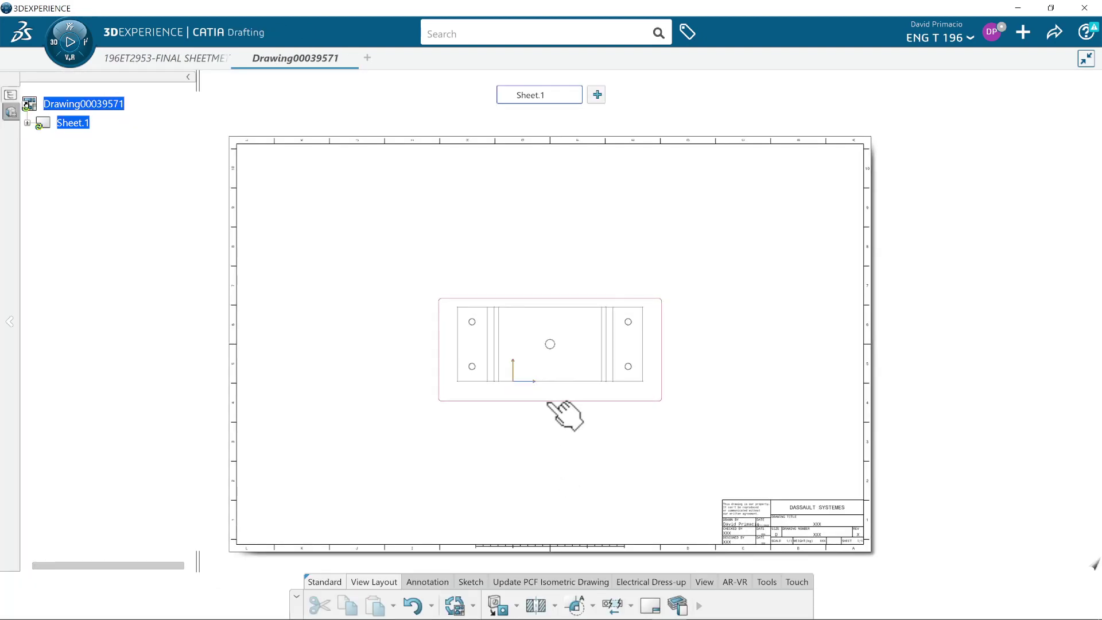
pyautogui.moveTo(548, 405); pyautogui.dragTo(441, 472)
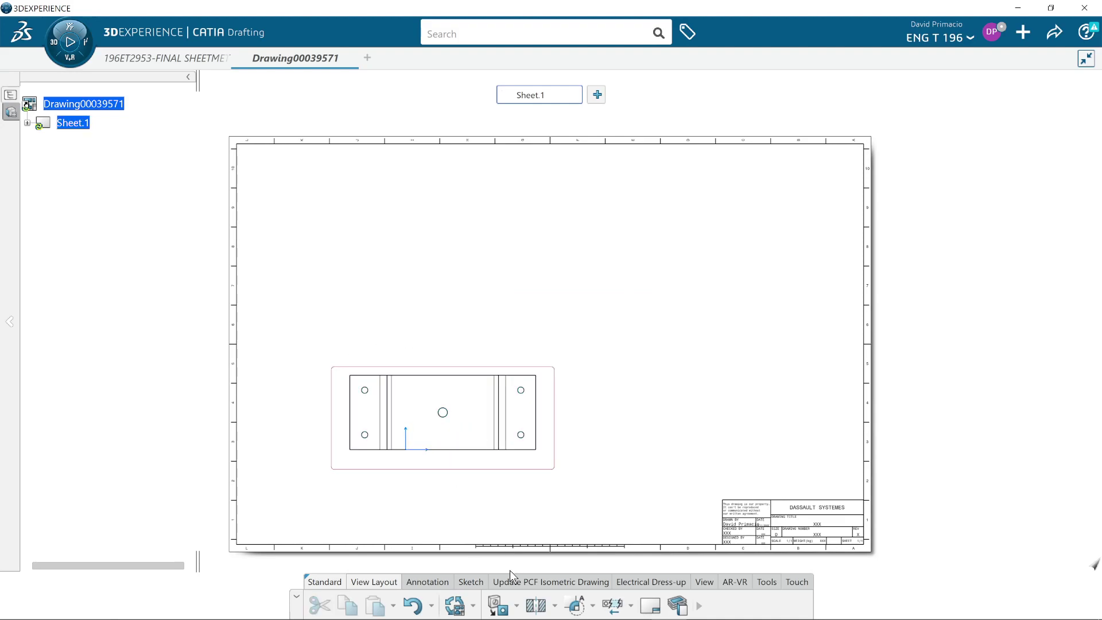
pyautogui.click(698, 608)
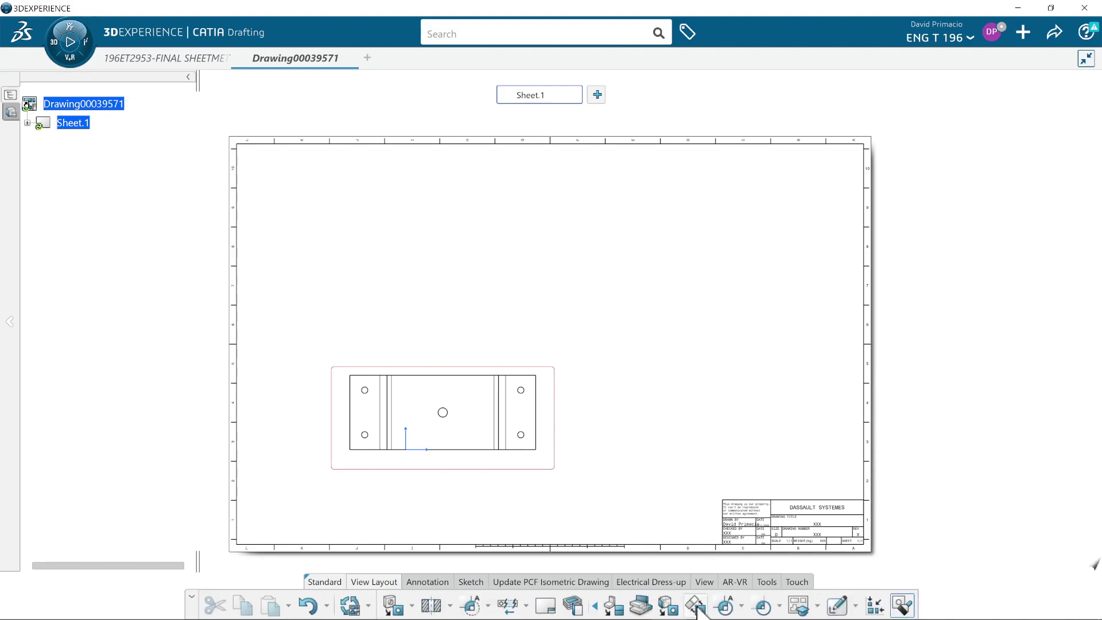
# - Create an unfolded view from the bracket's middle face and position it above the front view
pyautogui.click(612, 608)
pyautogui.click(187, 56)
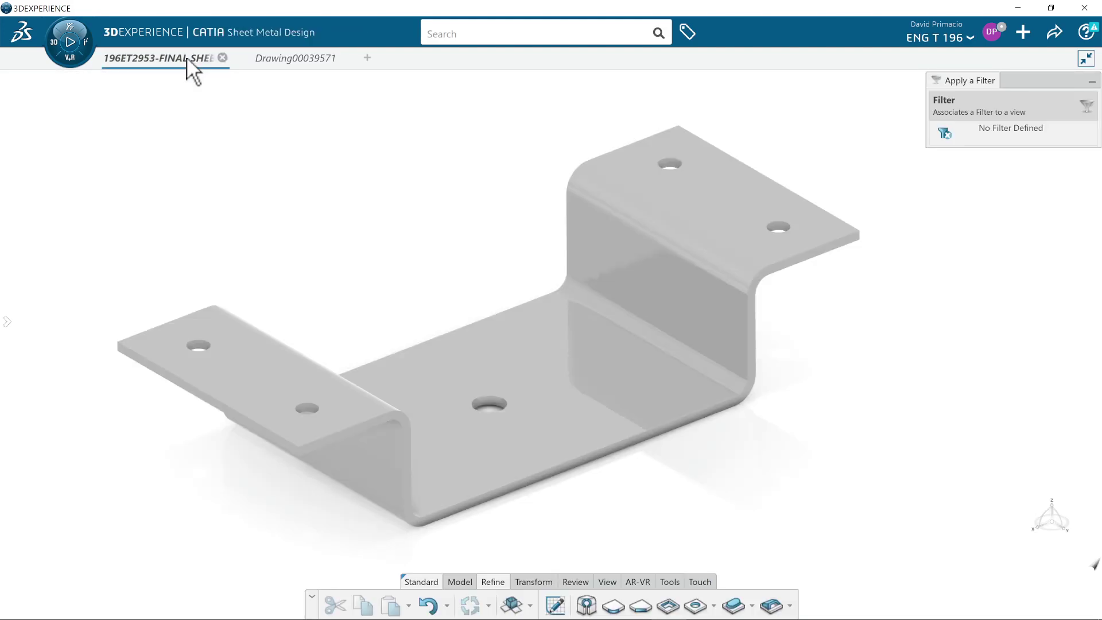
pyautogui.click(549, 364)
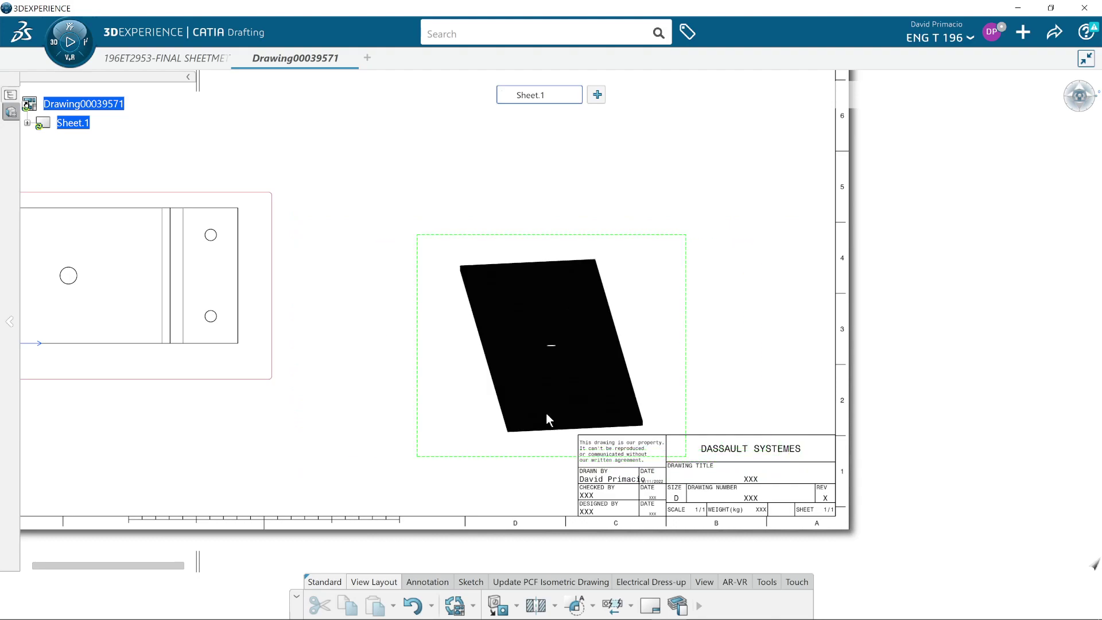
pyautogui.click(438, 446)
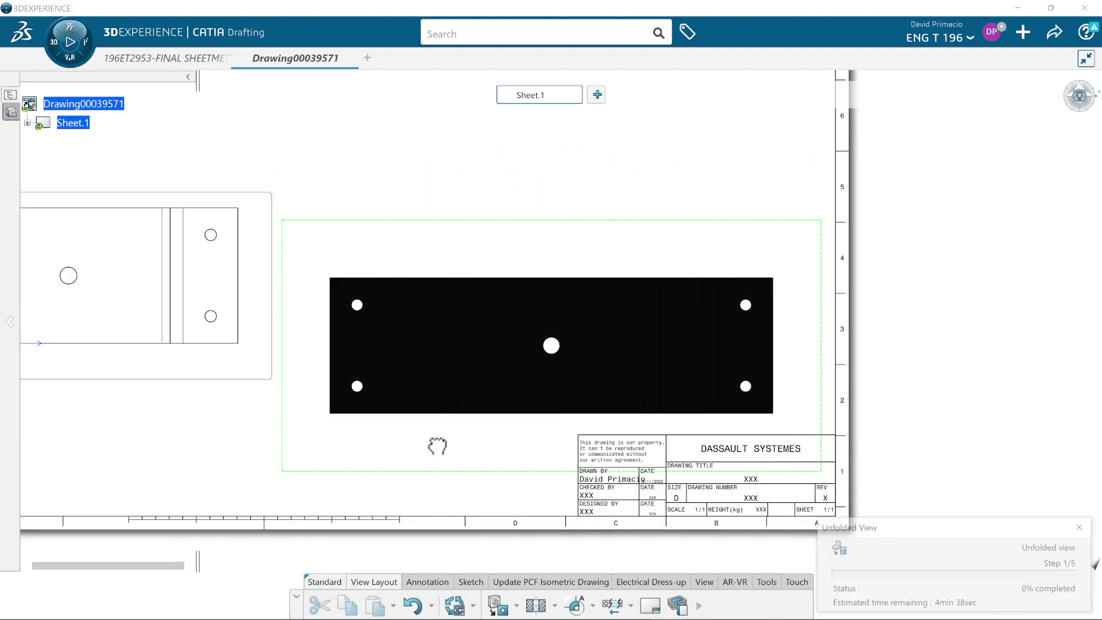
pyautogui.moveTo(418, 472)
pyautogui.mouseDown(button='middle')
pyautogui.moveTo(551, 534)
pyautogui.moveTo(587, 570)
pyautogui.mouseUp(button='middle')
pyautogui.click(591, 467)
pyautogui.moveTo(590, 467); pyautogui.dragTo(101, 234)
pyautogui.moveTo(316, 362)
pyautogui.mouseDown(button='middle')
pyautogui.moveTo(583, 571)
pyautogui.moveTo(577, 542)
pyautogui.moveTo(502, 467)
pyautogui.moveTo(557, 467)
pyautogui.moveTo(785, 398)
pyautogui.moveTo(796, 418)
pyautogui.moveTo(712, 414)
pyautogui.moveTo(783, 430)
pyautogui.moveTo(773, 366)
pyautogui.moveTo(794, 426)
pyautogui.mouseUp(button='middle')
pyautogui.click(822, 352)
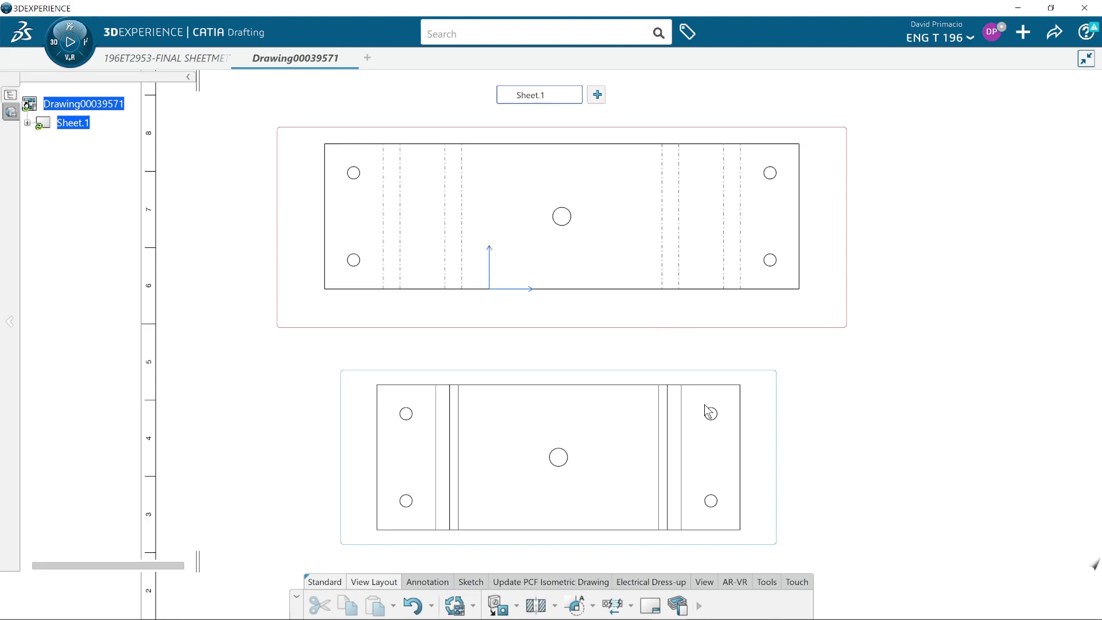
# - Dismiss the view type list and switch to the 196ET2953-FINAL SHEETMETAL part tab
pyautogui.moveTo(787, 408)
pyautogui.mouseDown(button='middle')
pyautogui.moveTo(758, 379)
pyautogui.moveTo(759, 391)
pyautogui.mouseUp(button='middle')
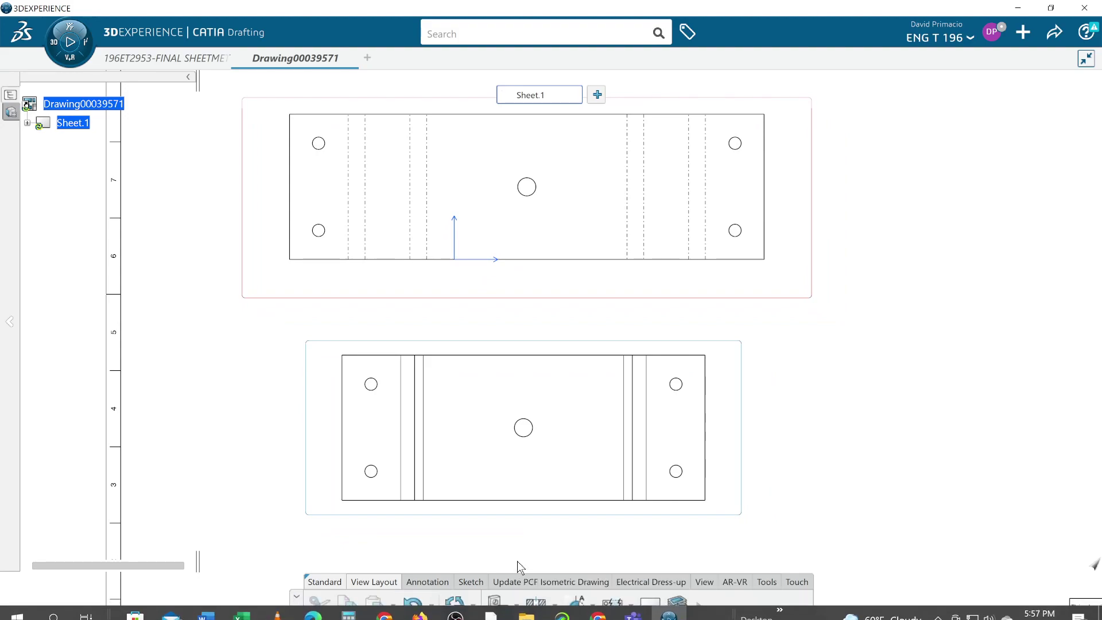
pyautogui.click(515, 607)
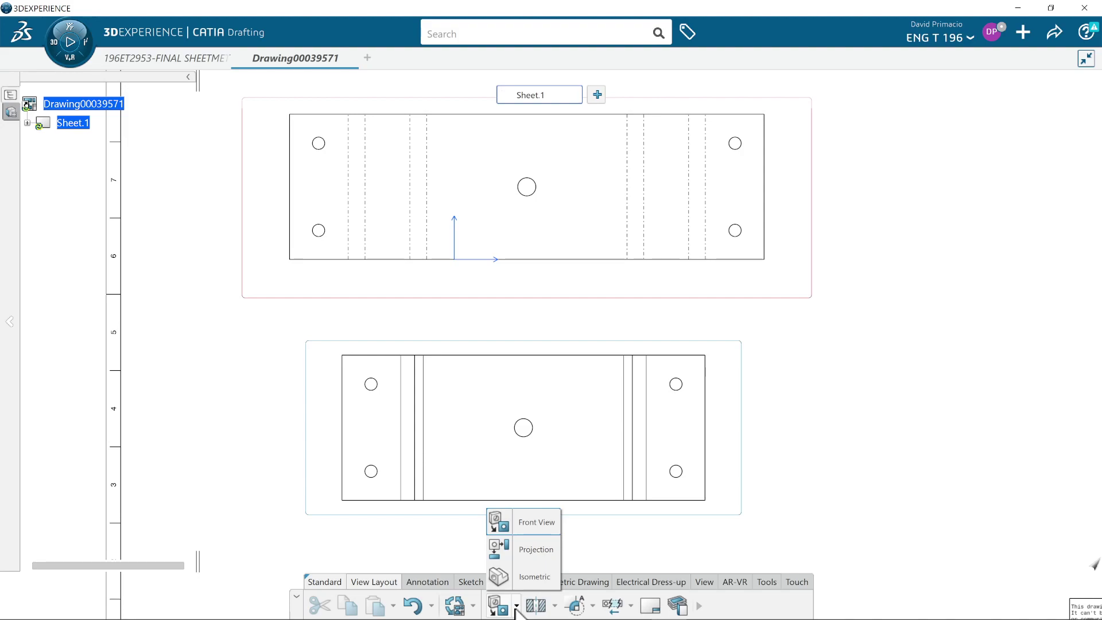
pyautogui.click(431, 517)
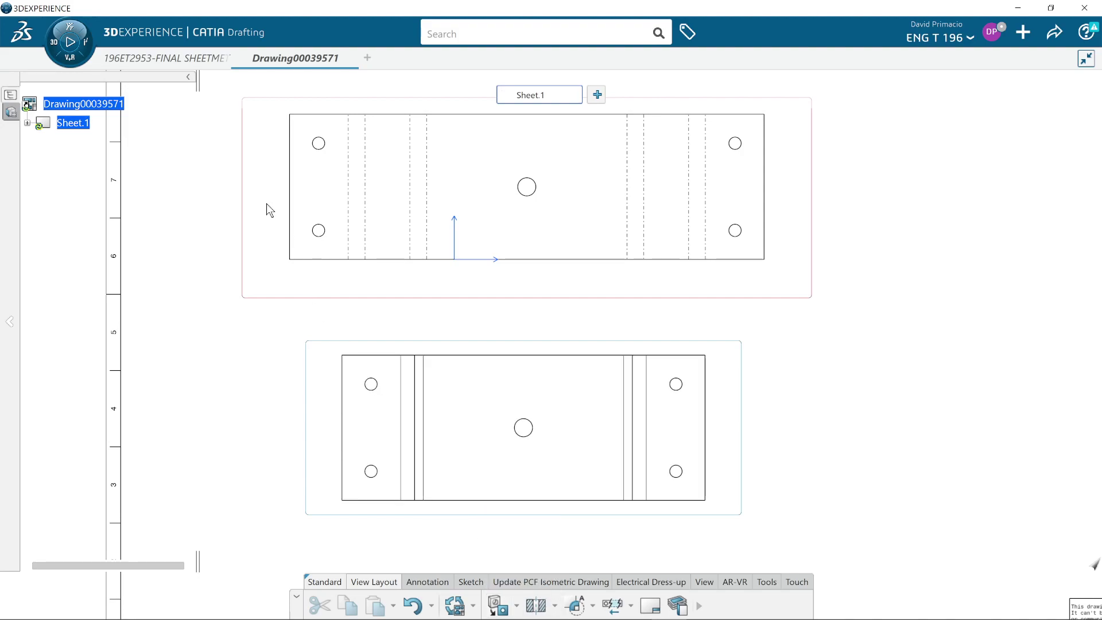
pyautogui.click(144, 57)
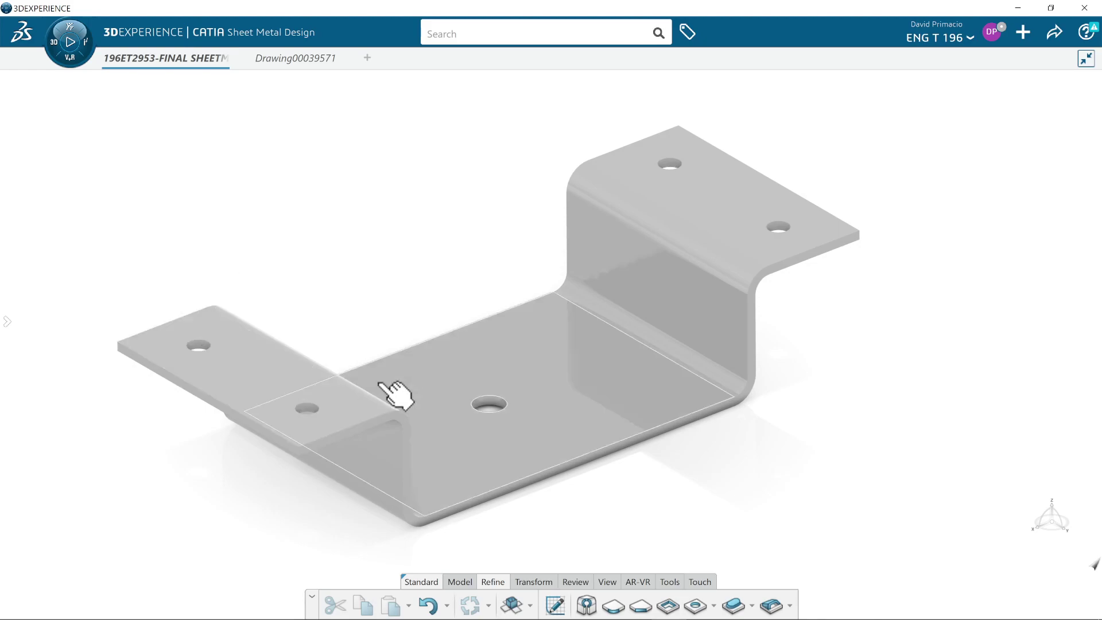
# - Flatten the bracket into its five-hole plate with Unfold in the part tab
pyautogui.click(271, 58)
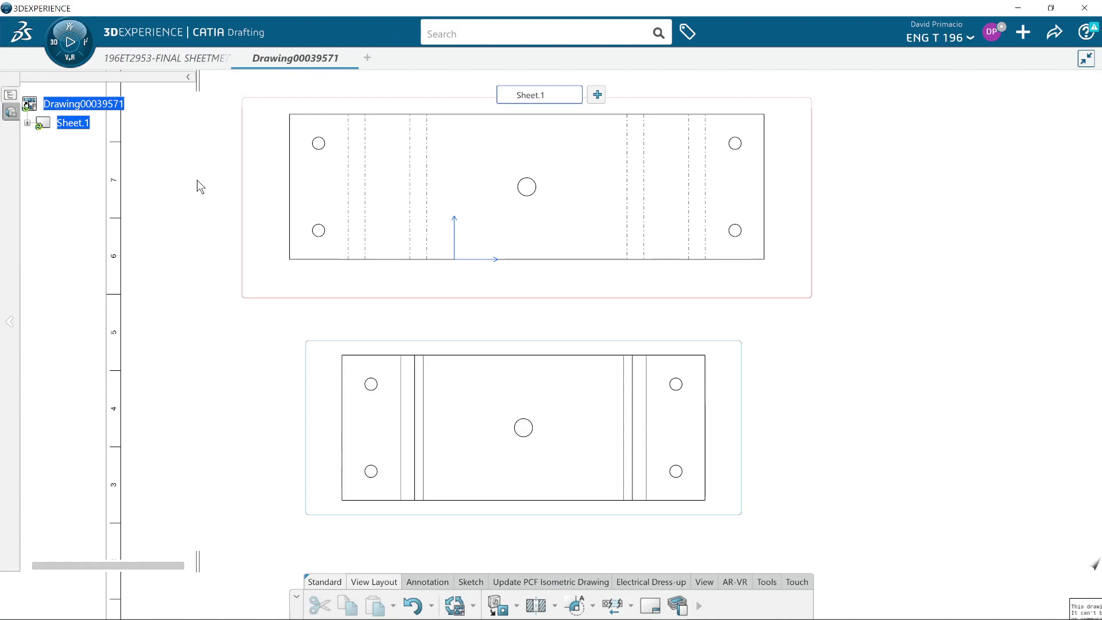
pyautogui.click(147, 59)
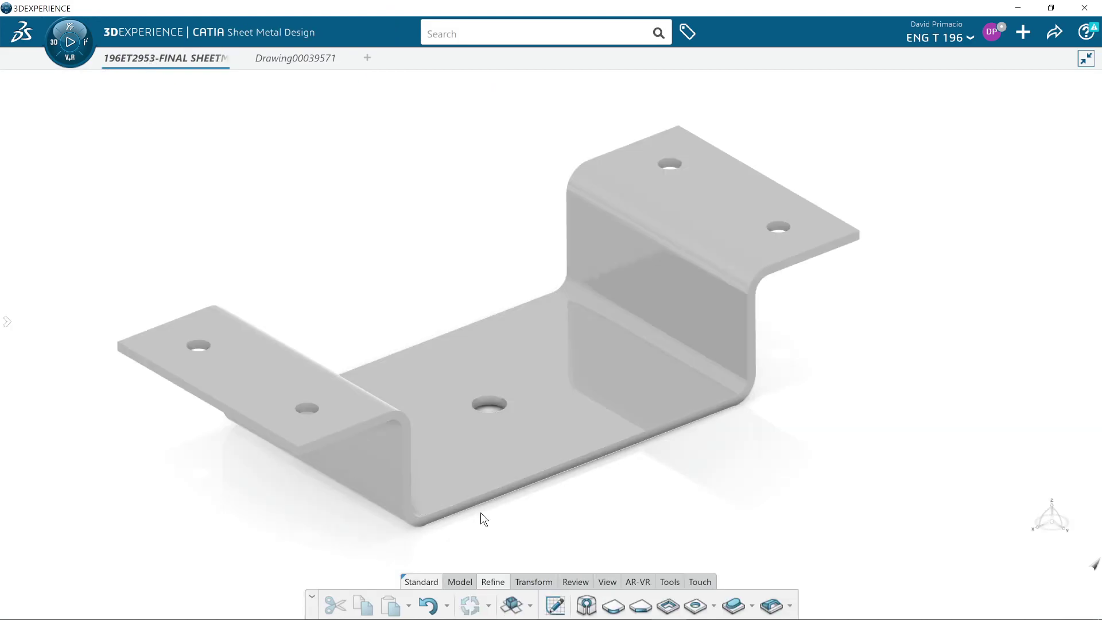
pyautogui.click(511, 605)
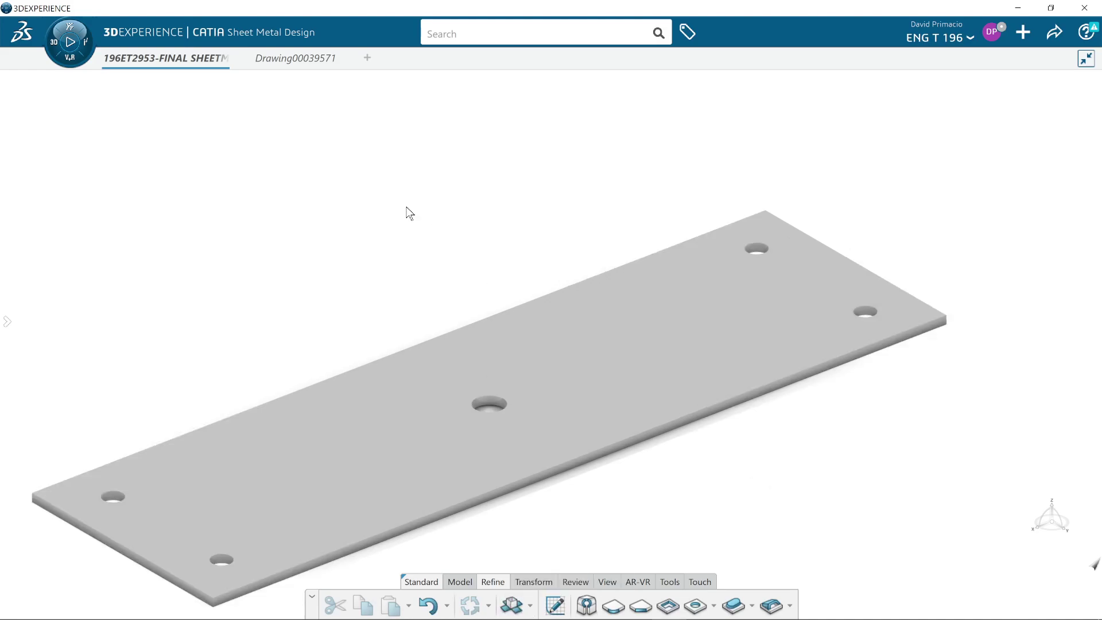
# - Add a second unfolded view from a part face, placed on the sheet's right side
pyautogui.click(301, 58)
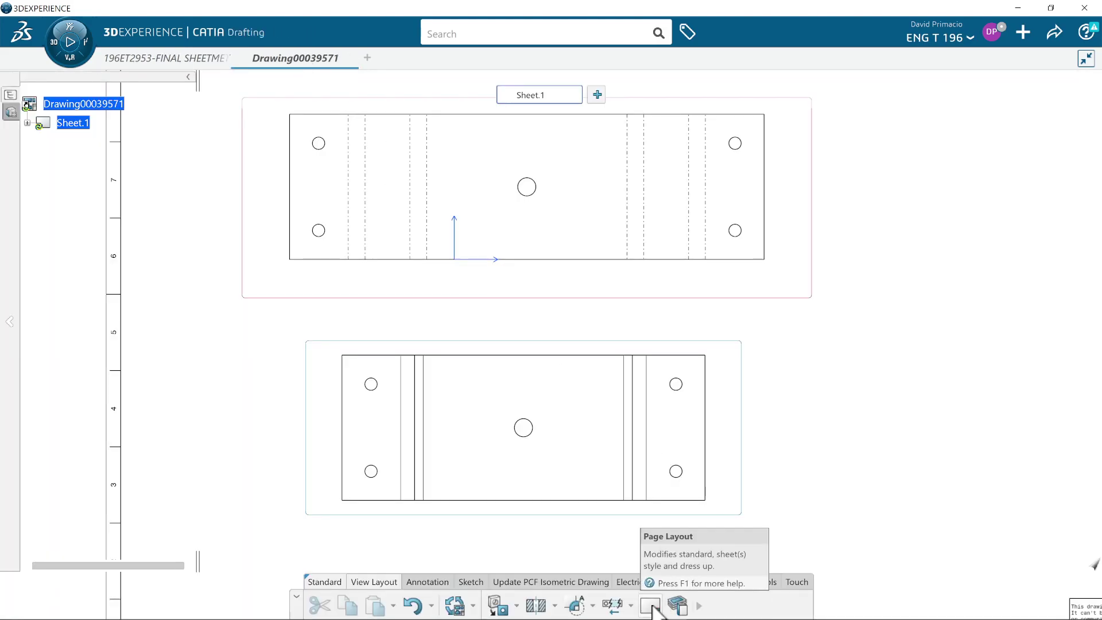
pyautogui.click(697, 610)
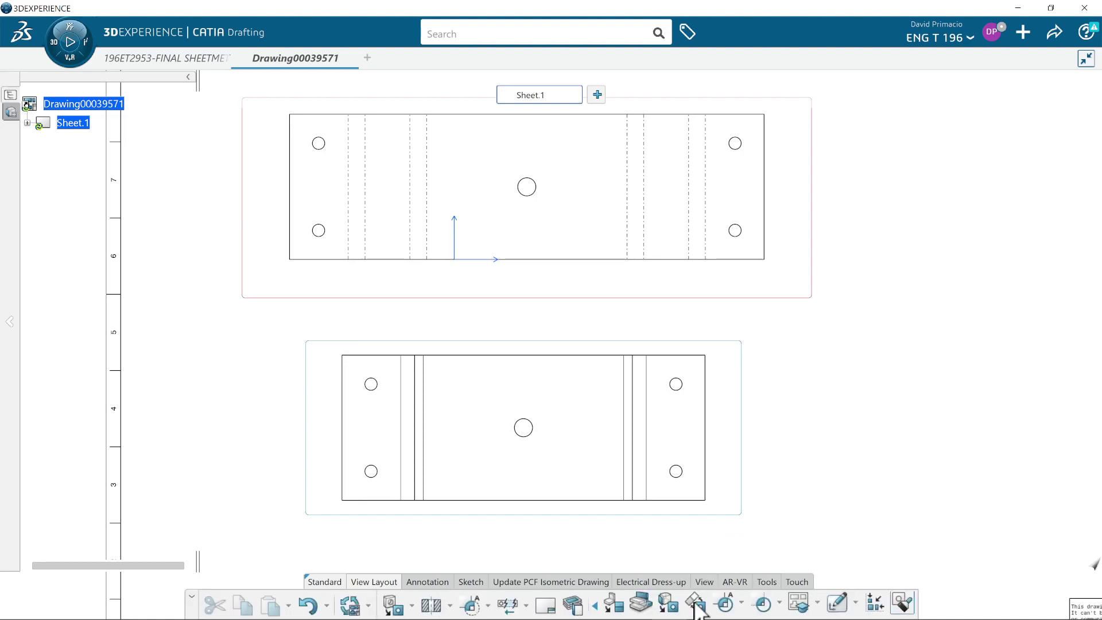
pyautogui.click(612, 608)
pyautogui.click(185, 57)
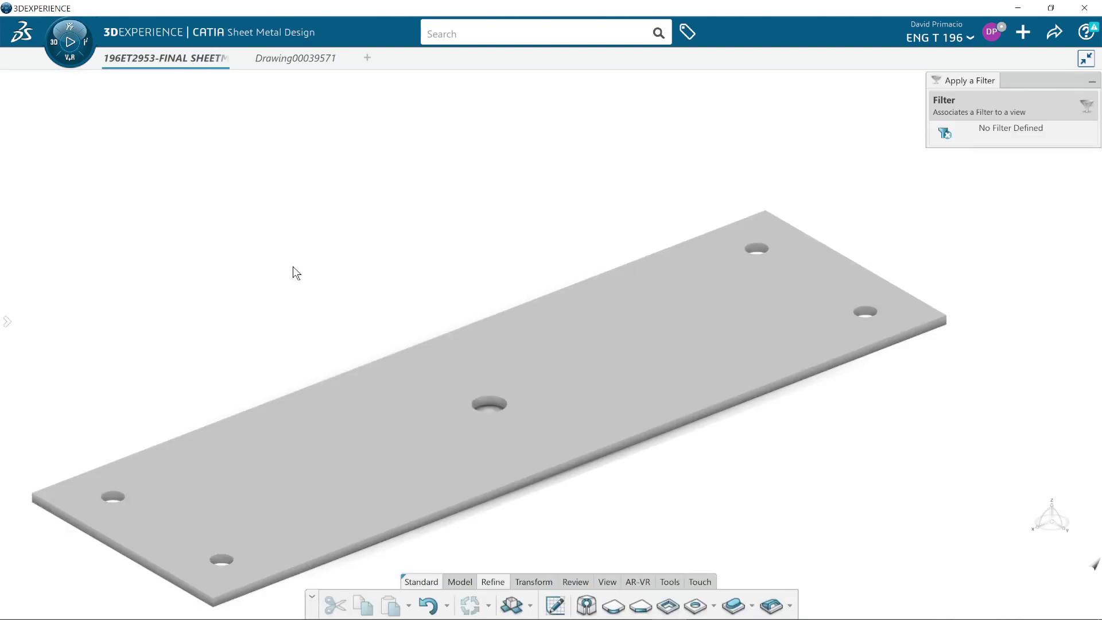
pyautogui.click(406, 447)
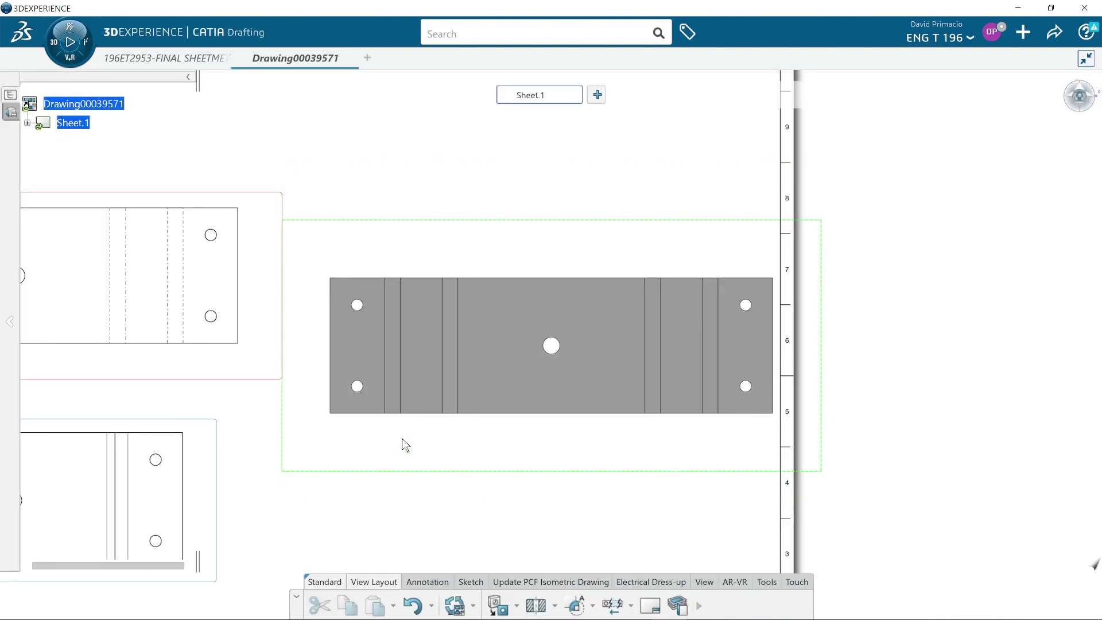
pyautogui.click(441, 487)
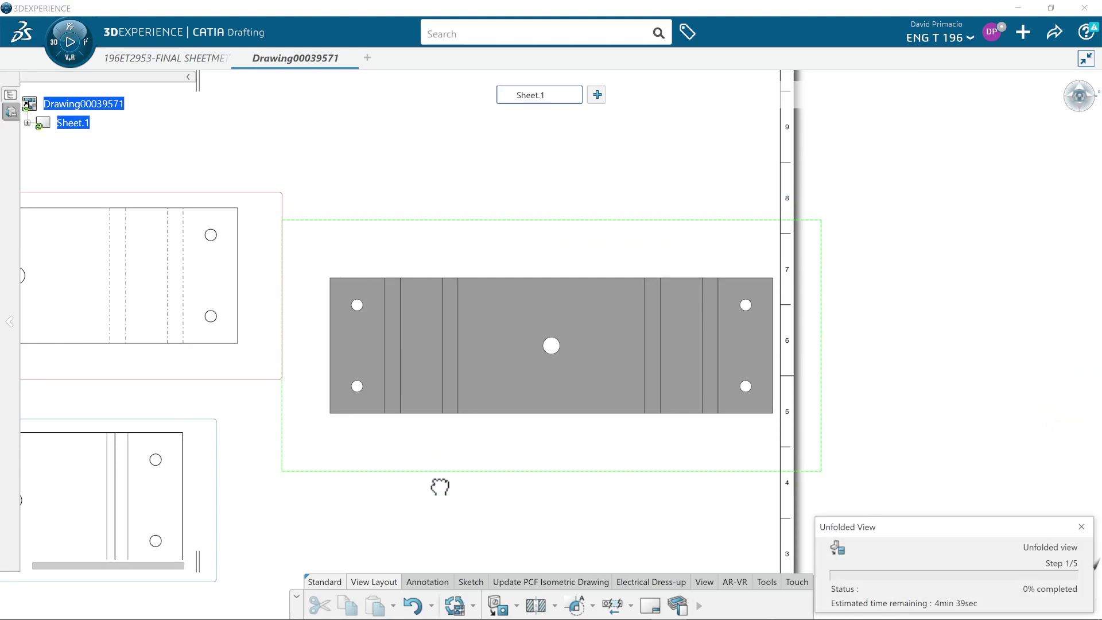
pyautogui.moveTo(421, 509); pyautogui.dragTo(575, 414, button='middle')
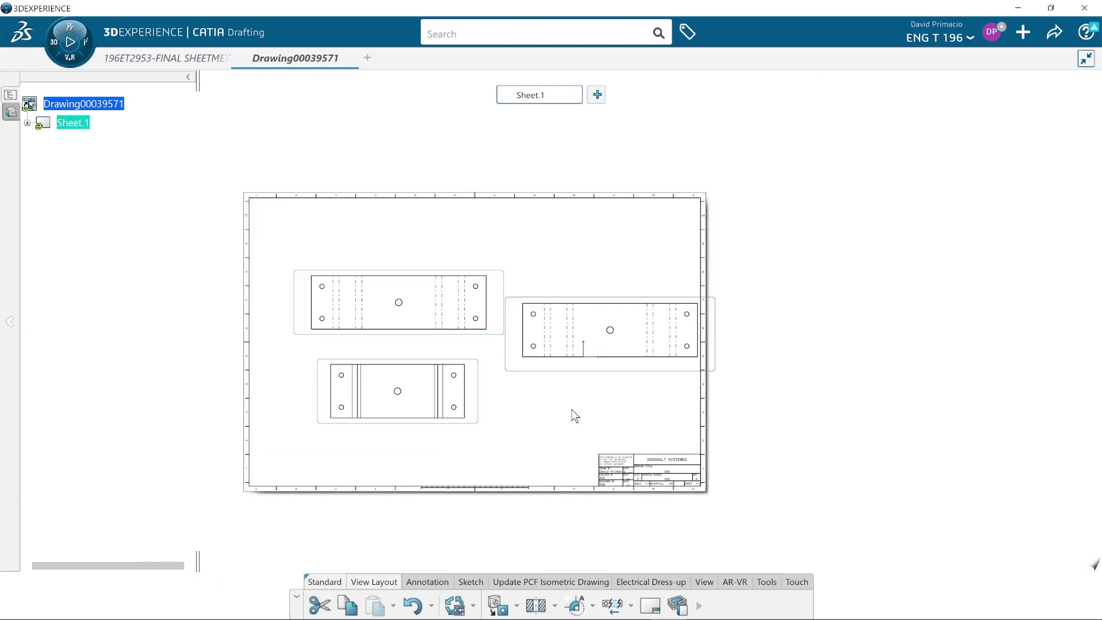
# - Drag the new unfolded view to the top of the sheet, above the other unfolded and front views
pyautogui.click(524, 320)
pyautogui.moveTo(525, 319); pyautogui.dragTo(357, 280)
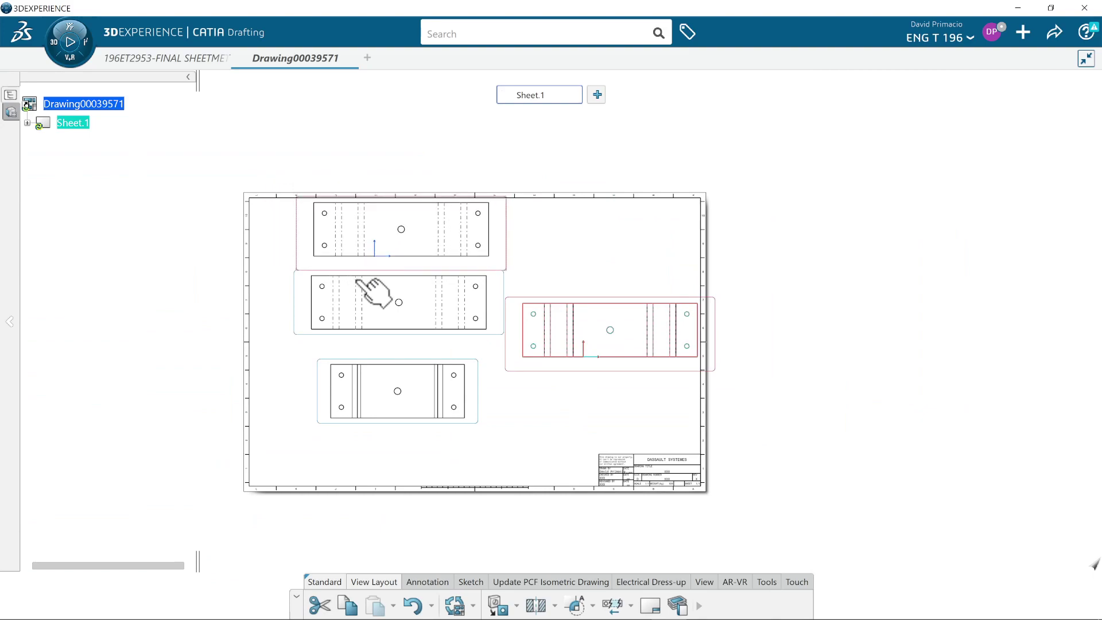
pyautogui.moveTo(514, 421)
pyautogui.mouseDown(button='middle')
pyautogui.moveTo(525, 408)
pyautogui.moveTo(505, 391)
pyautogui.moveTo(731, 322)
pyautogui.moveTo(726, 340)
pyautogui.mouseUp(button='middle')
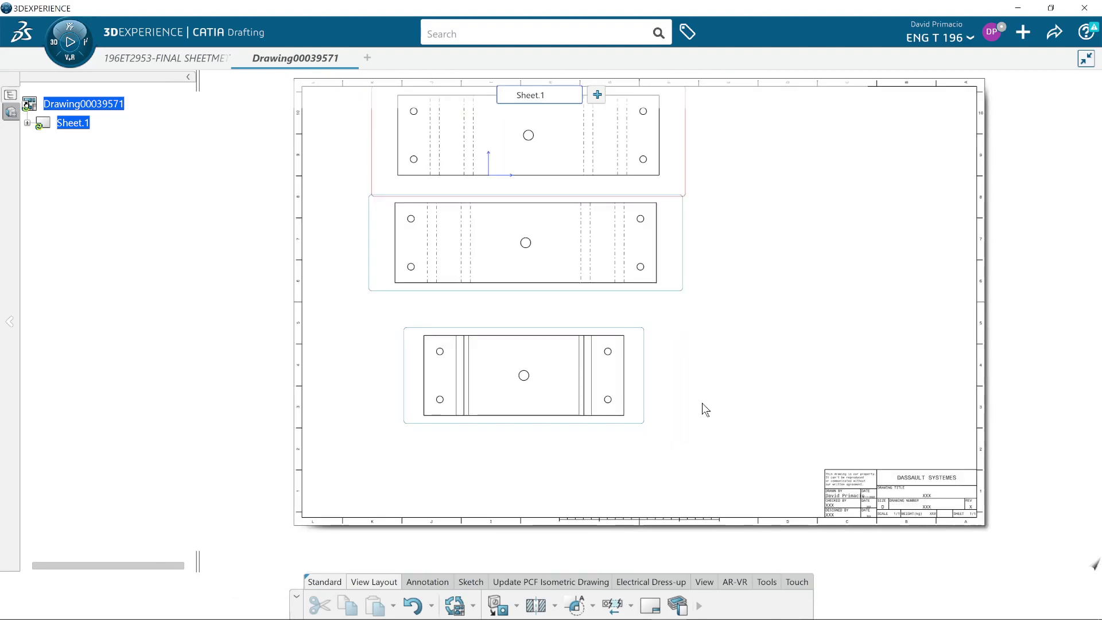
pyautogui.moveTo(702, 403); pyautogui.dragTo(714, 428, button='middle')
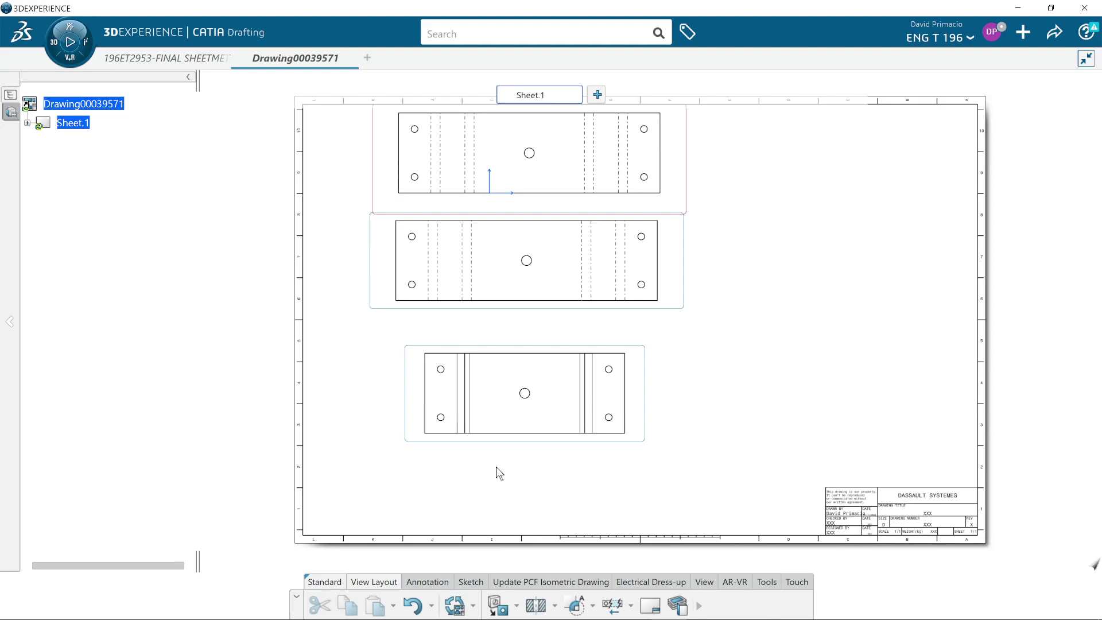
pyautogui.click(699, 606)
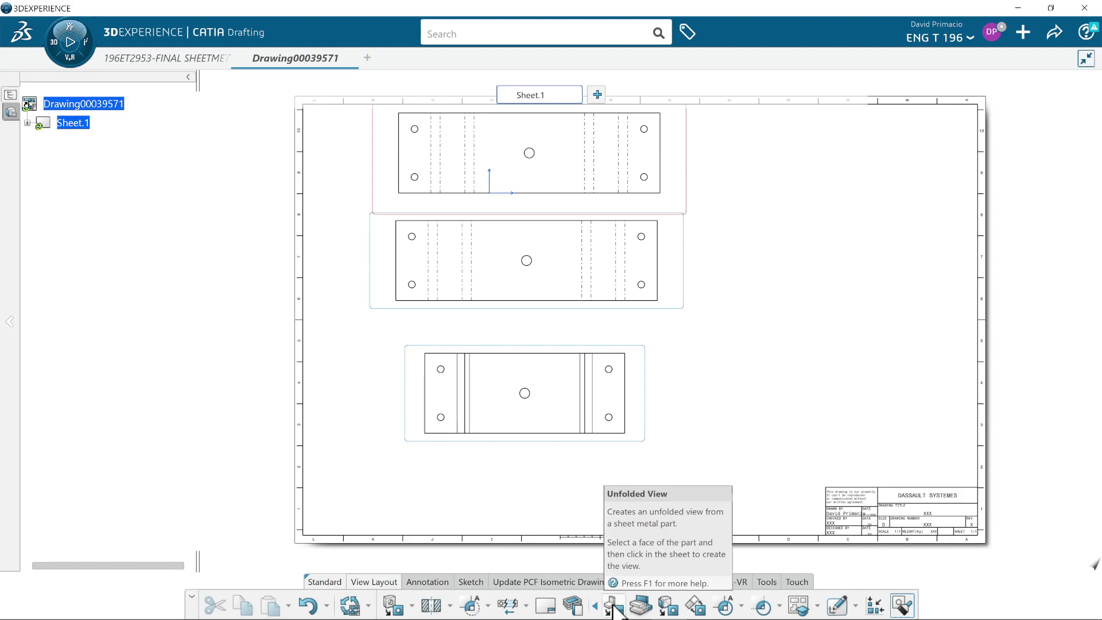
# - Delete the extra UNFOLDED view and the FRONT view from Sheet.1 in the tree
pyautogui.moveTo(469, 494); pyautogui.dragTo(454, 533, button='middle')
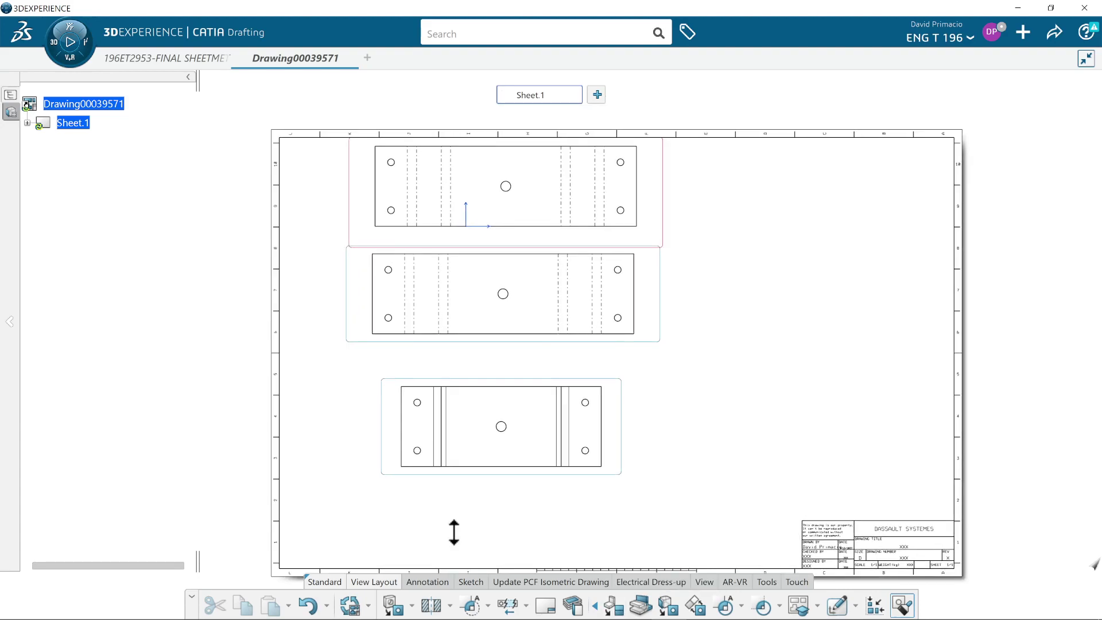
pyautogui.click(27, 123)
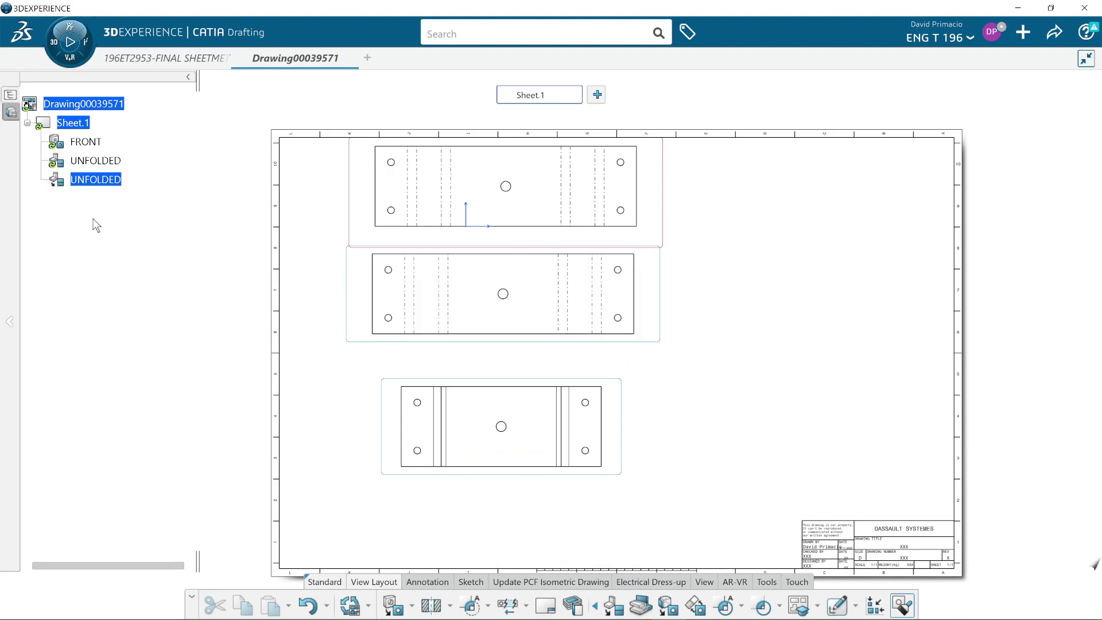
pyautogui.rightClick(92, 179)
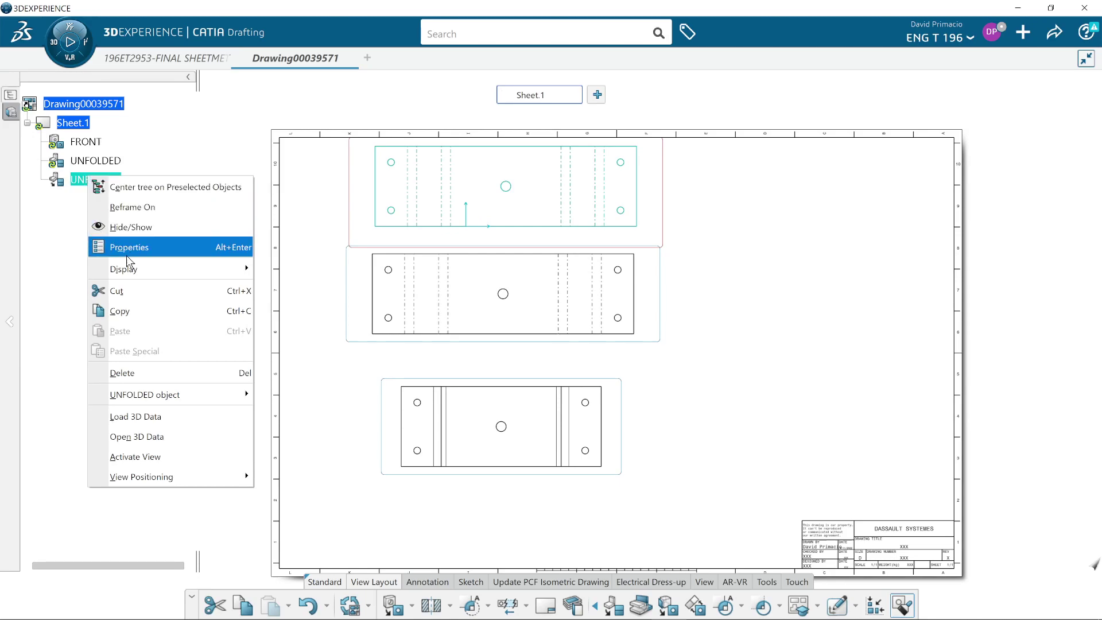
pyautogui.click(122, 372)
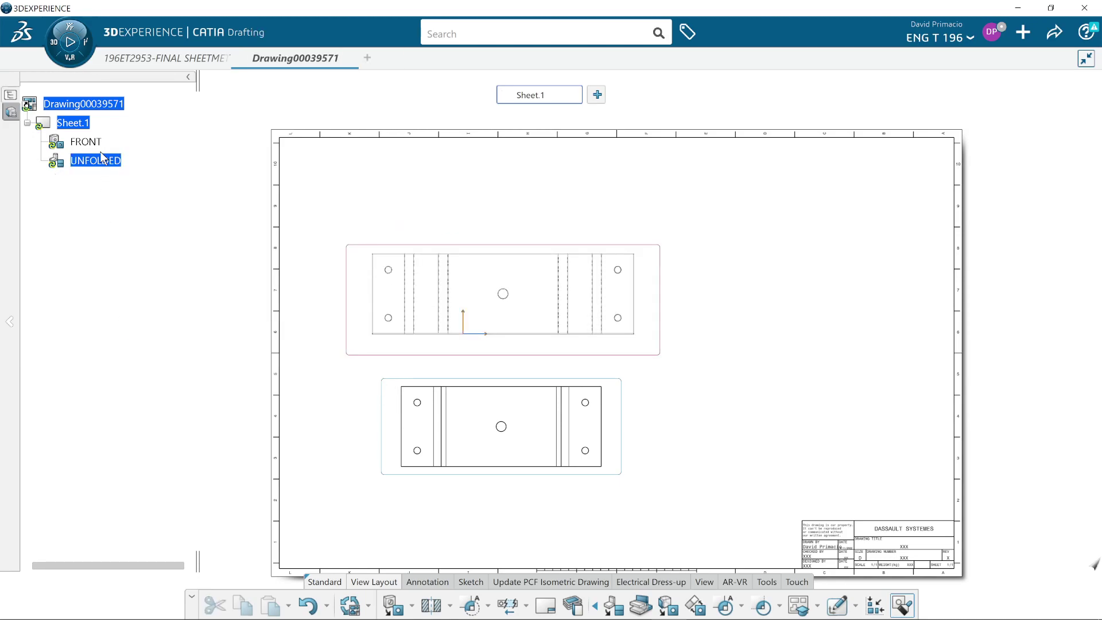
pyautogui.rightClick(91, 143)
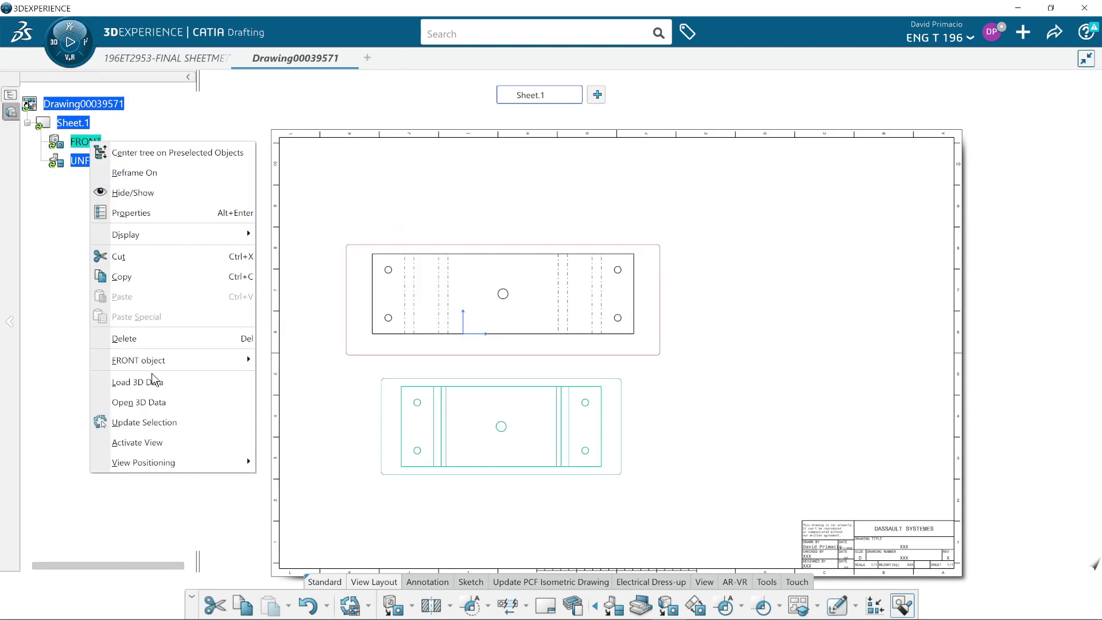
pyautogui.click(166, 334)
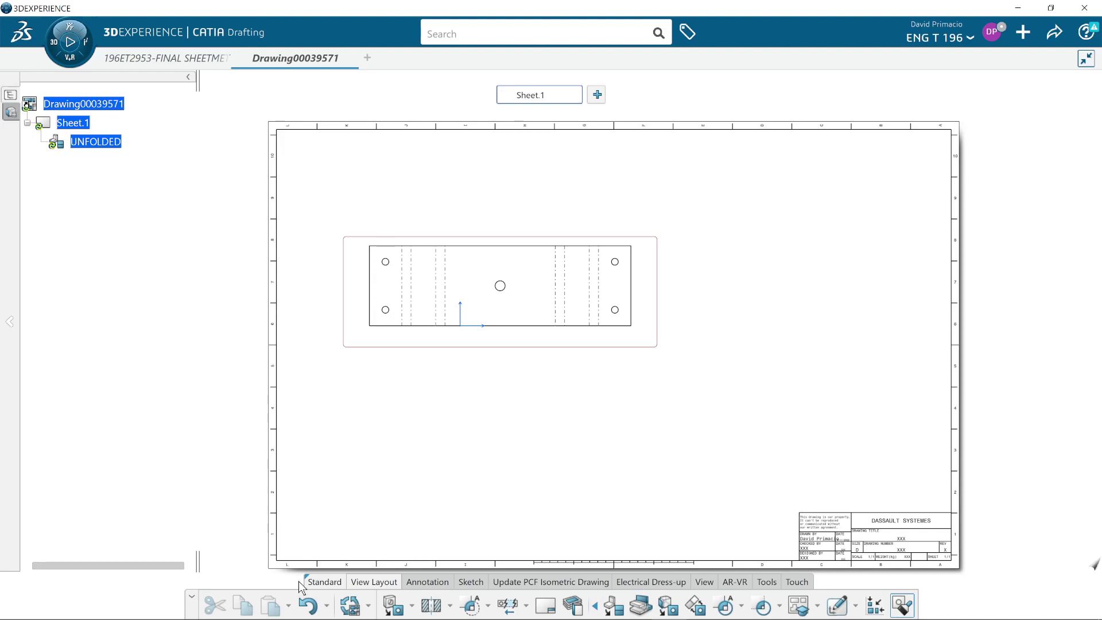
# - Update the drawing and center the remaining UNFOLDED view with its five holes and bend lines
pyautogui.click(350, 605)
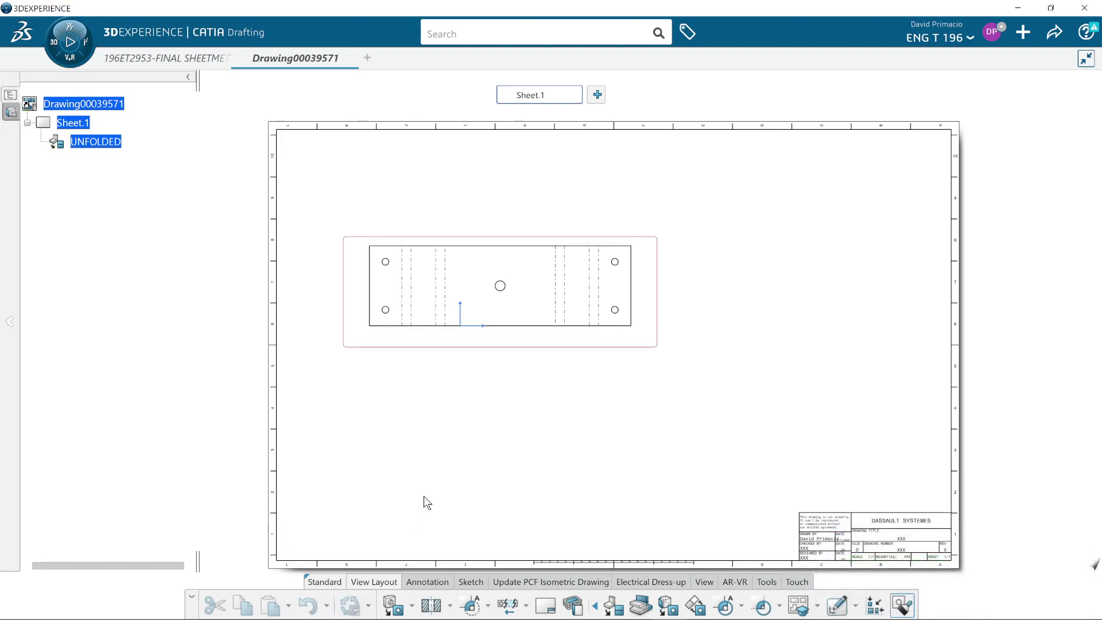
pyautogui.moveTo(424, 503)
pyautogui.mouseDown(button='middle')
pyautogui.moveTo(426, 527)
pyautogui.moveTo(431, 509)
pyautogui.mouseUp(button='middle')
pyautogui.moveTo(397, 438)
pyautogui.mouseDown(button='middle')
pyautogui.moveTo(518, 464)
pyautogui.moveTo(495, 467)
pyautogui.moveTo(483, 447)
pyautogui.moveTo(519, 468)
pyautogui.moveTo(502, 495)
pyautogui.mouseUp(button='middle')
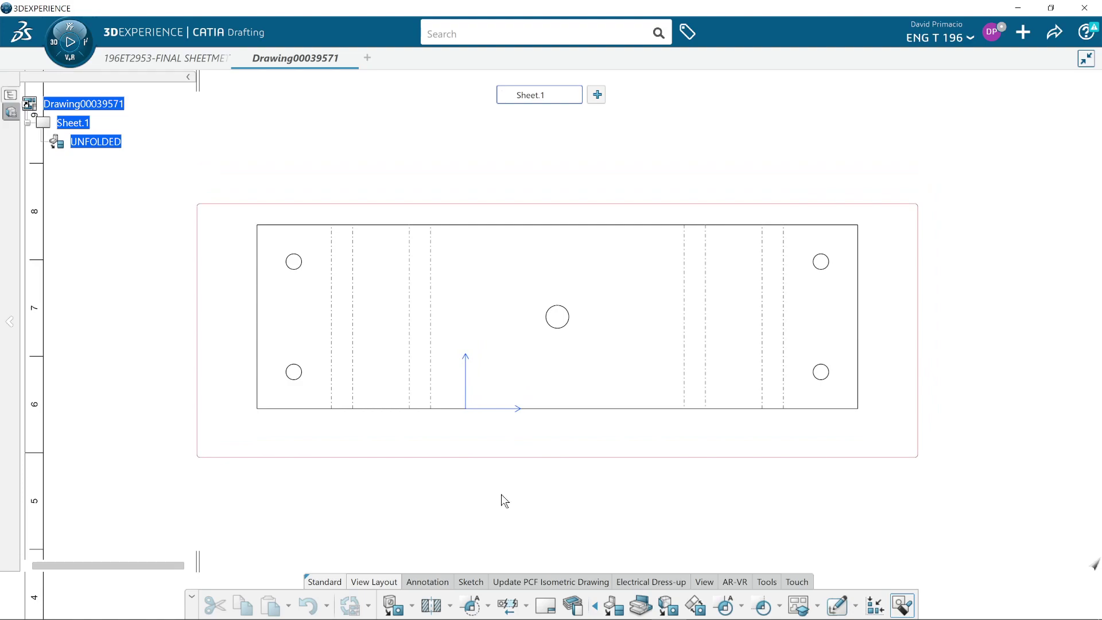